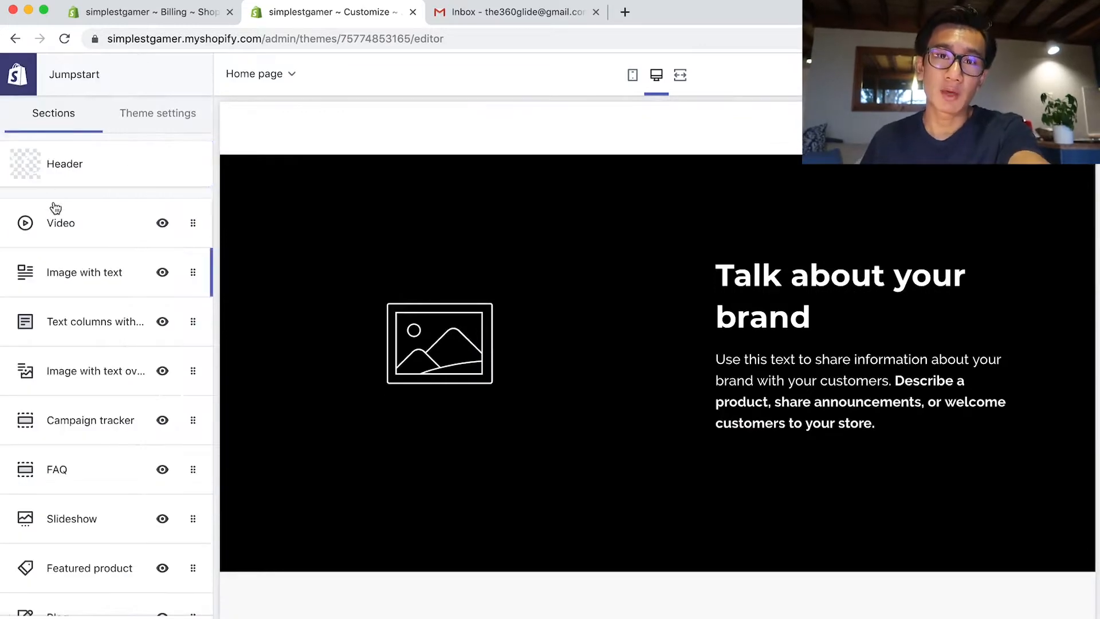
# Step: Set the text color of the Video section to Light
pyautogui.click(55, 221)
pyautogui.scroll(-5, 121, 287)
pyautogui.click(120, 214)
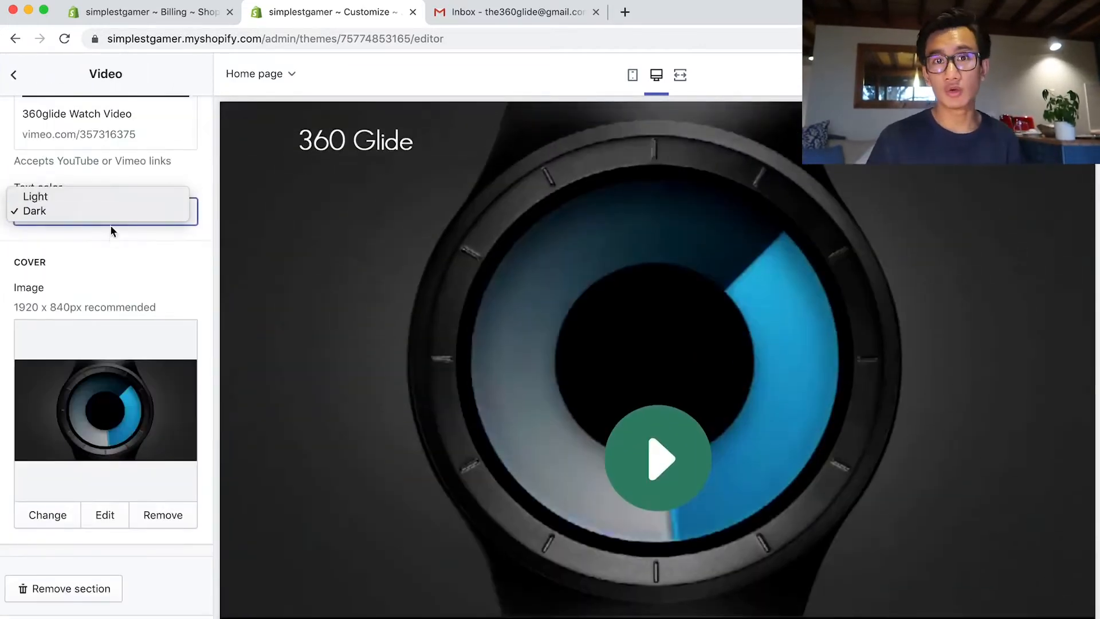
pyautogui.click(111, 197)
pyautogui.scroll(5, 105, 300)
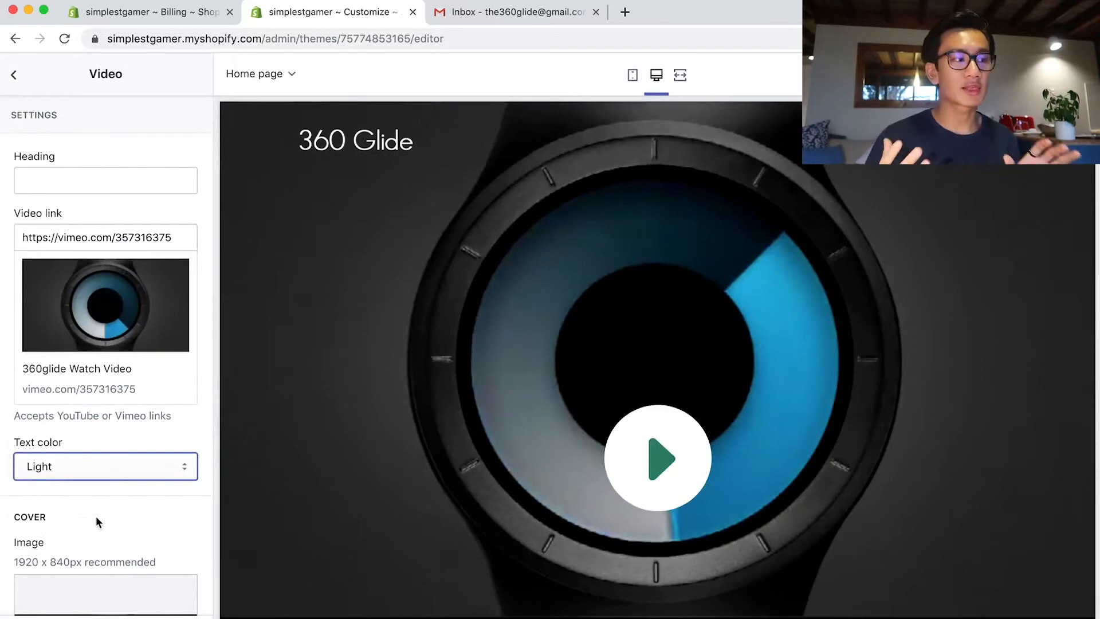
# Step: Enter "The 360 Glide" as the heading of the Video section
pyautogui.scroll(-5, 98, 519)
pyautogui.scroll(5, 101, 522)
pyautogui.click(120, 187)
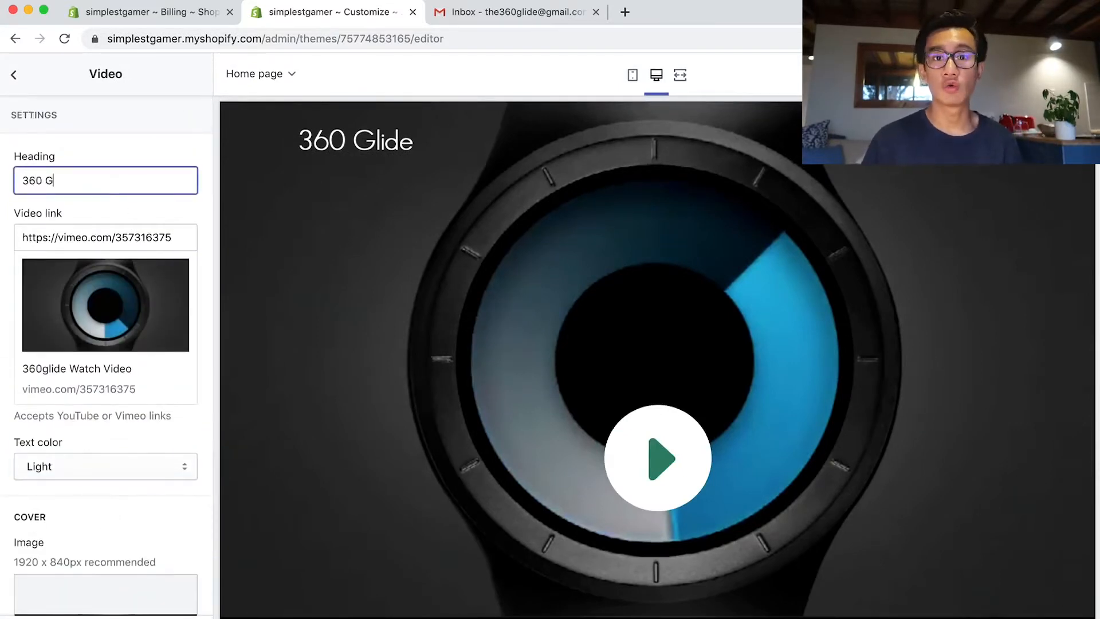
pyautogui.write('The')
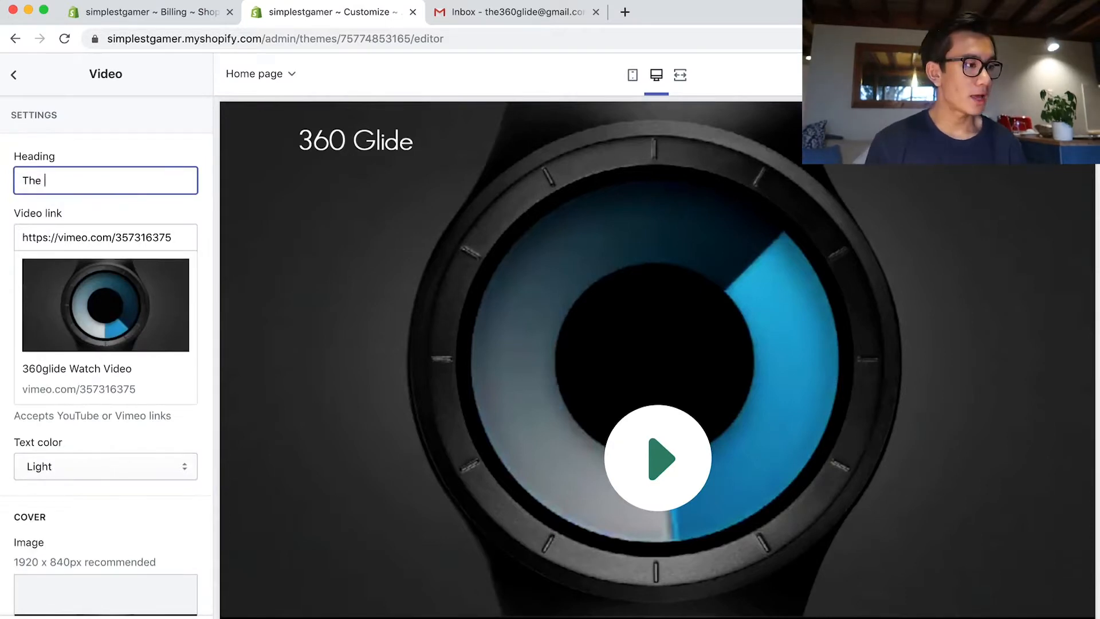
pyautogui.write(' 360')
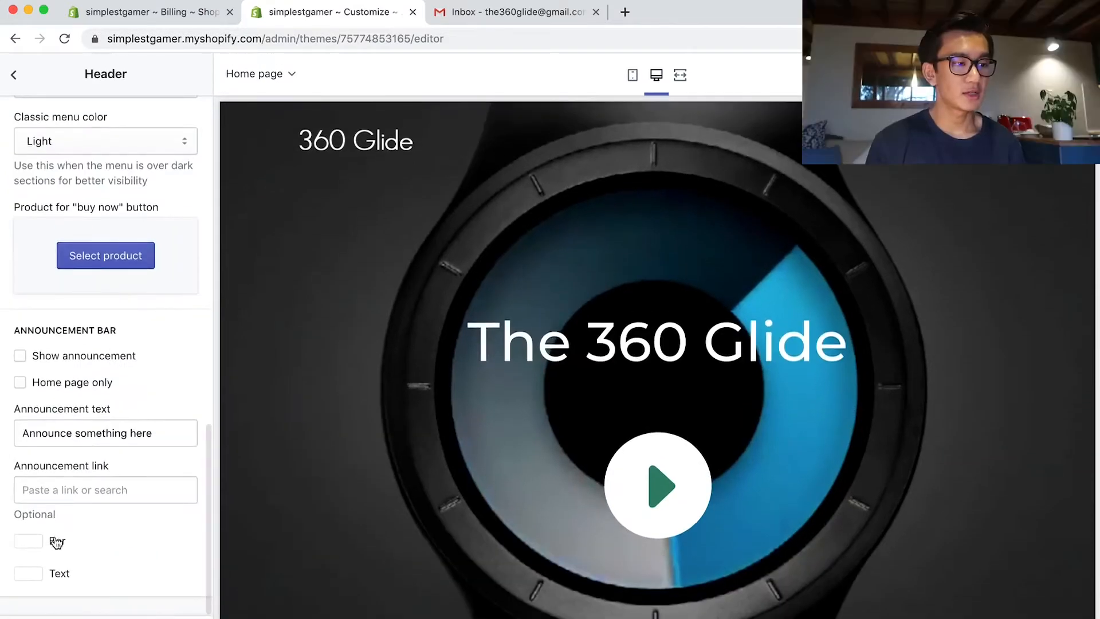
# Step: Disable the separate home page logo in the Header settings and return to the section list
pyautogui.scroll(1, 87, 480)
pyautogui.scroll(-5, 381, 462)
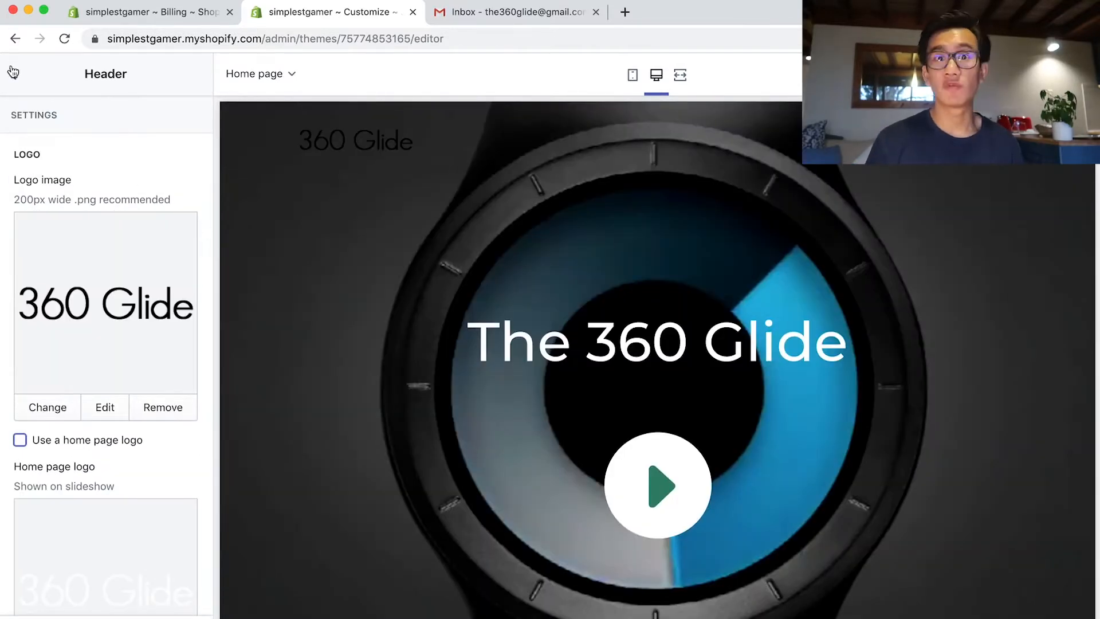
pyautogui.click(13, 72)
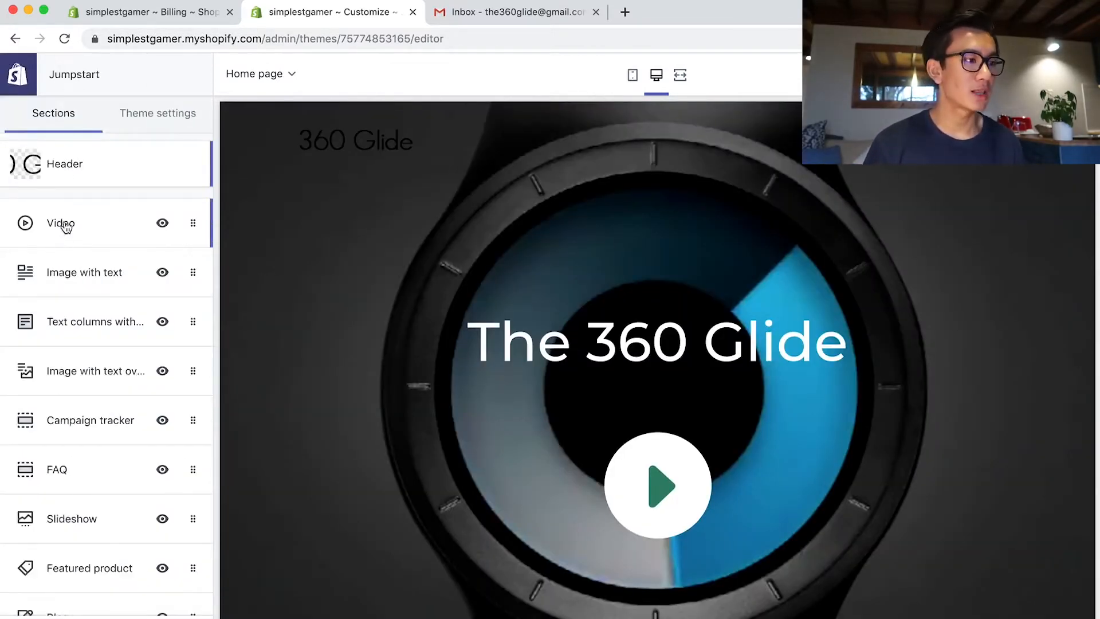
# Step: Shorten the Video section's heading to "360 Glide" and return to the section list
pyautogui.click(65, 227)
pyautogui.moveTo(42, 177); pyautogui.dragTo(7, 185)
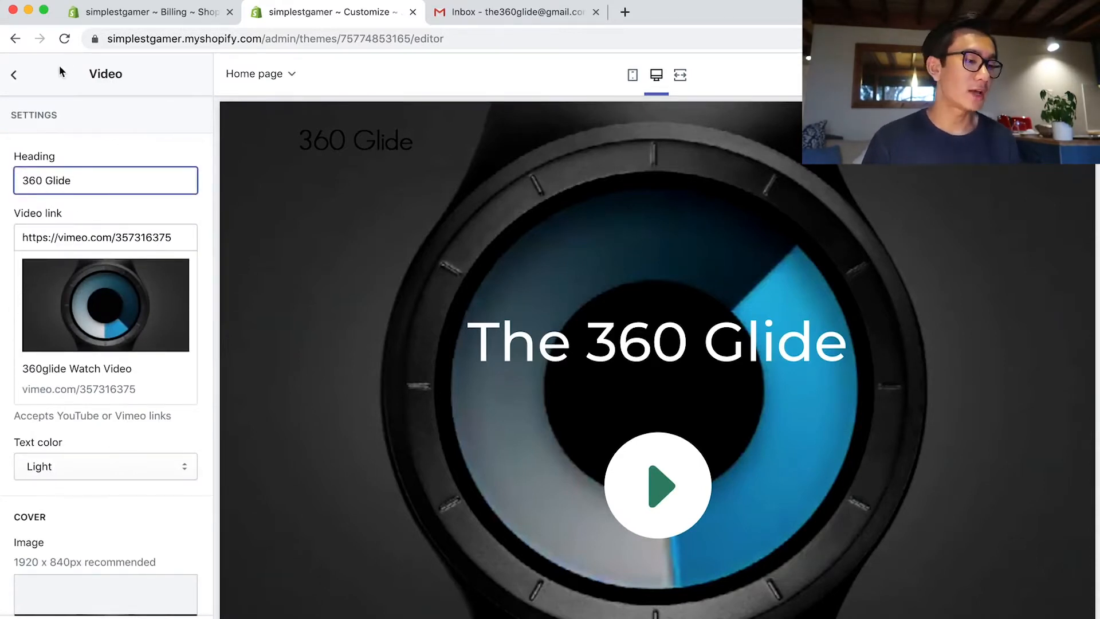
pyautogui.click(13, 78)
# Step: Upload the photo of the watch worn on a wrist to the image library for the Image with text section
pyautogui.scroll(-5, 710, 374)
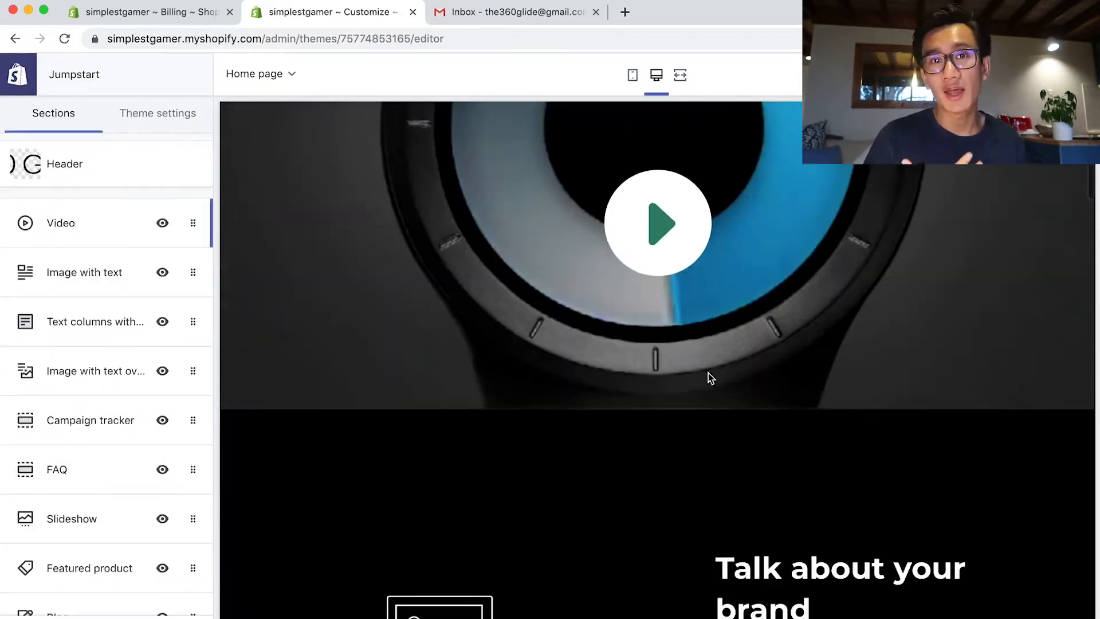
pyautogui.scroll(-8, 581, 372)
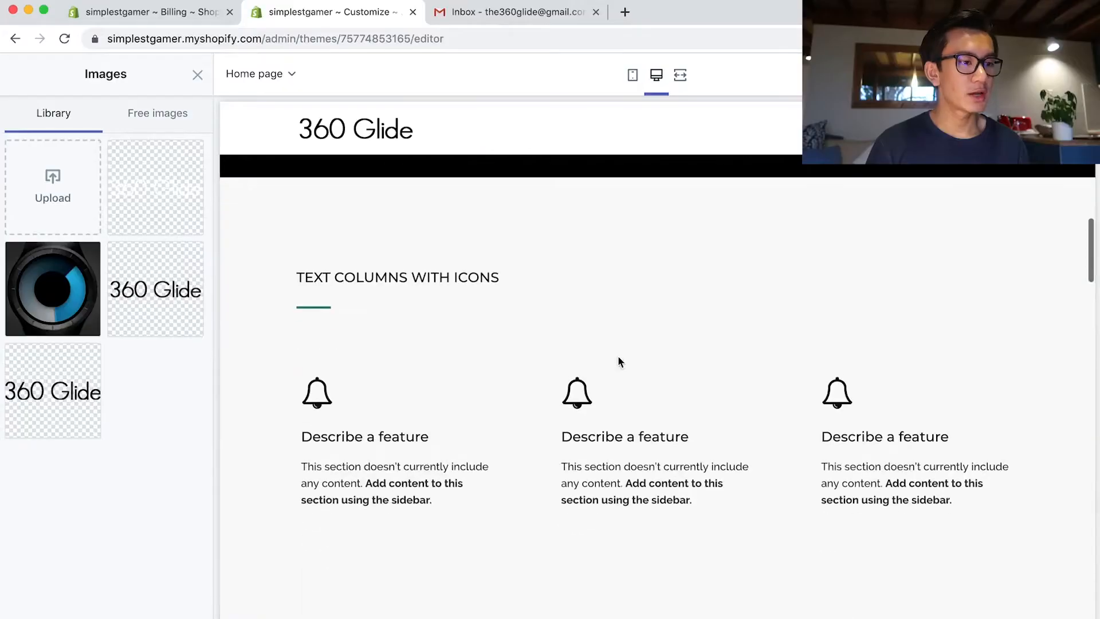
pyautogui.scroll(10, 618, 355)
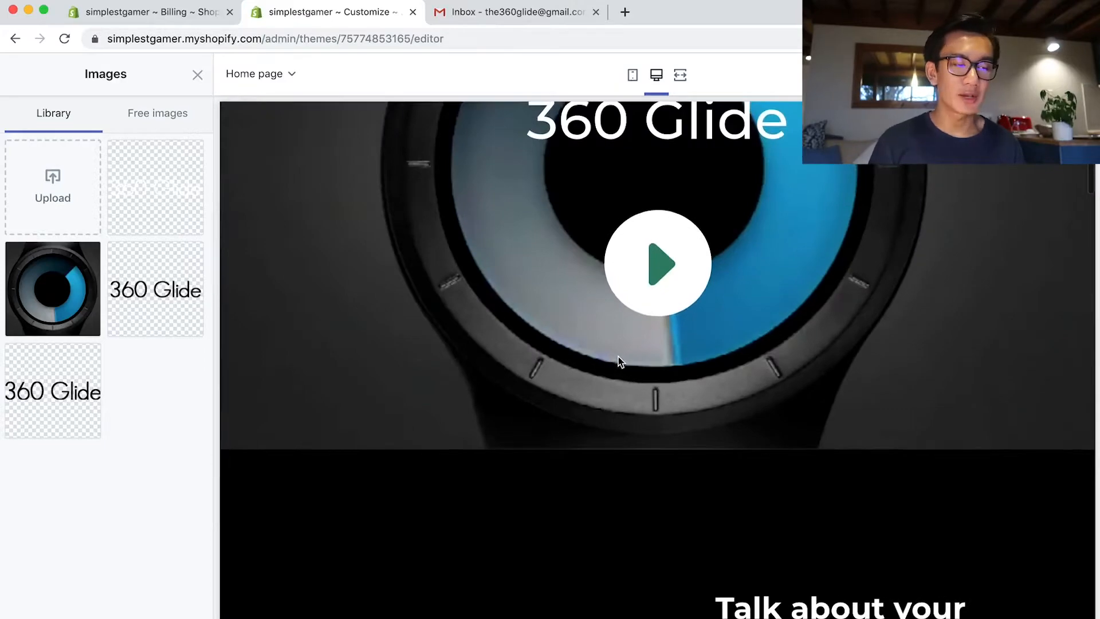
pyautogui.scroll(-5, 618, 356)
pyautogui.scroll(-5, 618, 357)
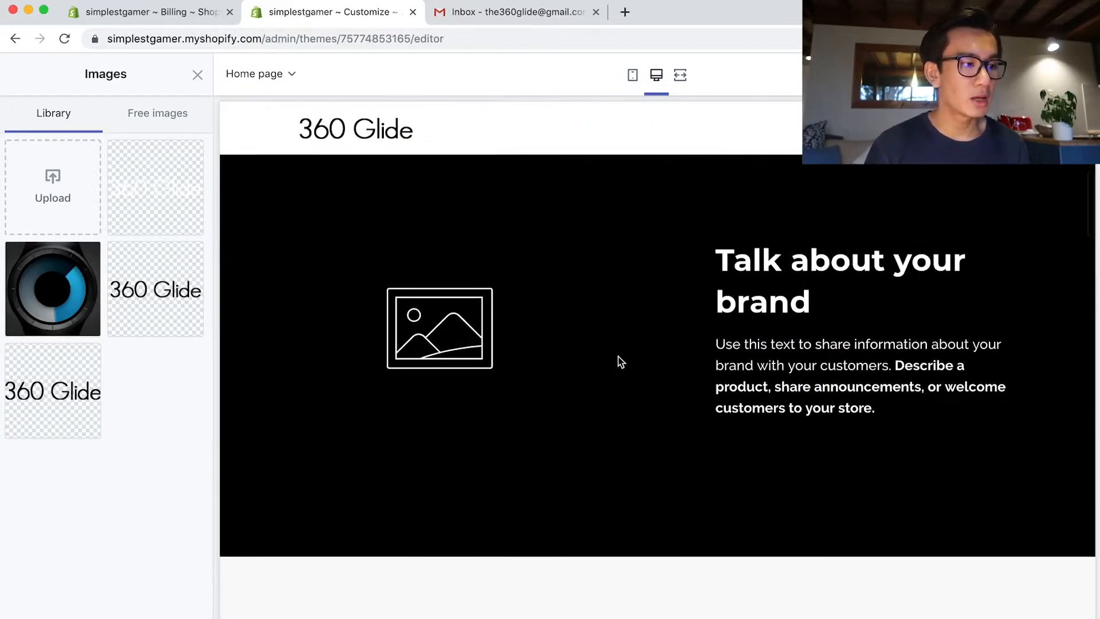
pyautogui.scroll(5, 618, 357)
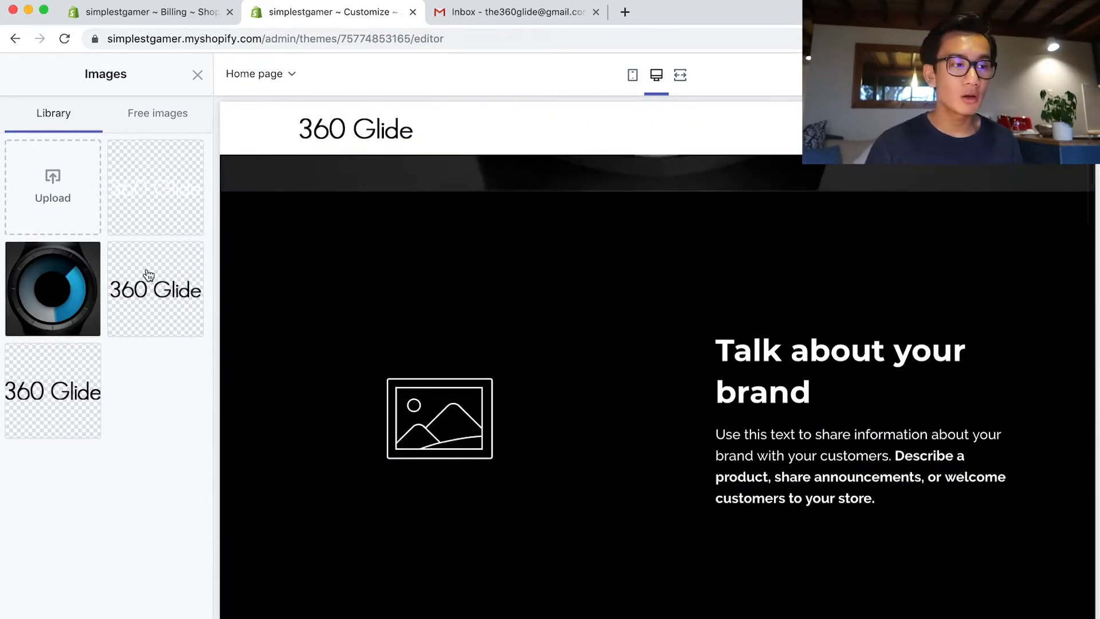
pyautogui.click(81, 222)
pyautogui.doubleClick(796, 119)
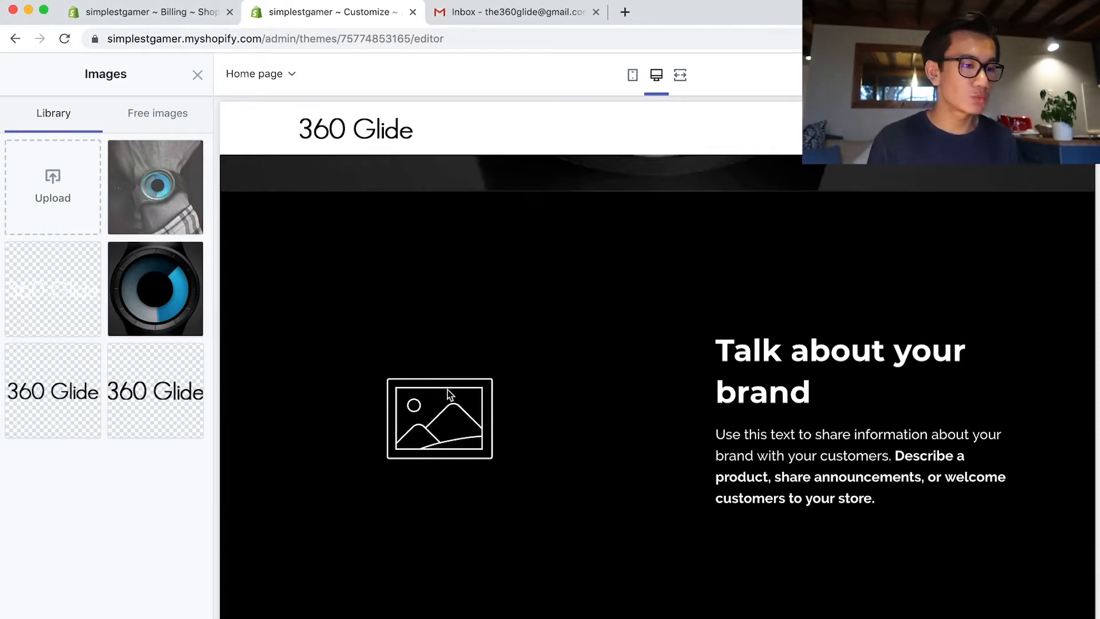
# Step: Use the uploaded wrist photo in the Image with text section and set its heading to "Elegant & Sleek Design"
pyautogui.scroll(-15, 449, 389)
pyautogui.scroll(-9, 448, 389)
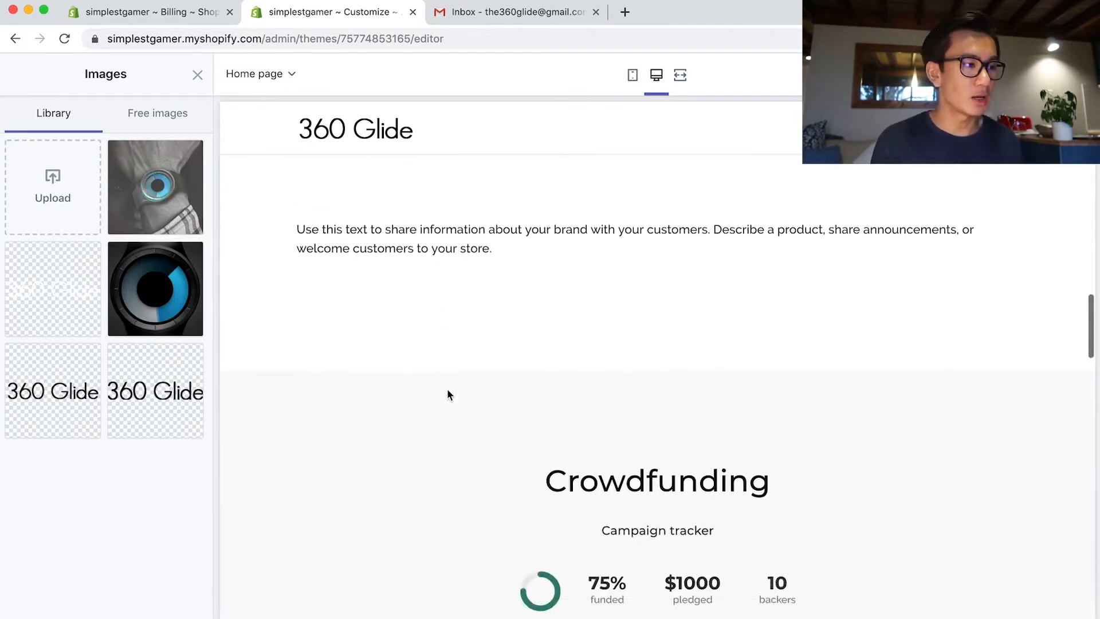
pyautogui.scroll(15, 447, 390)
pyautogui.scroll(8, 448, 392)
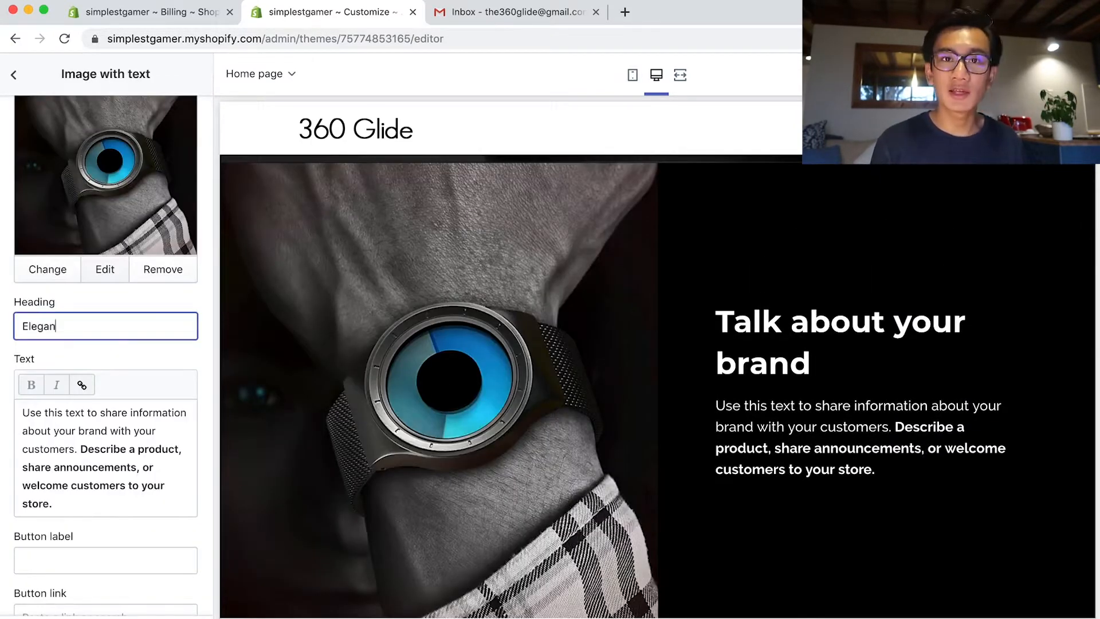
pyautogui.write('& Sleek Design')
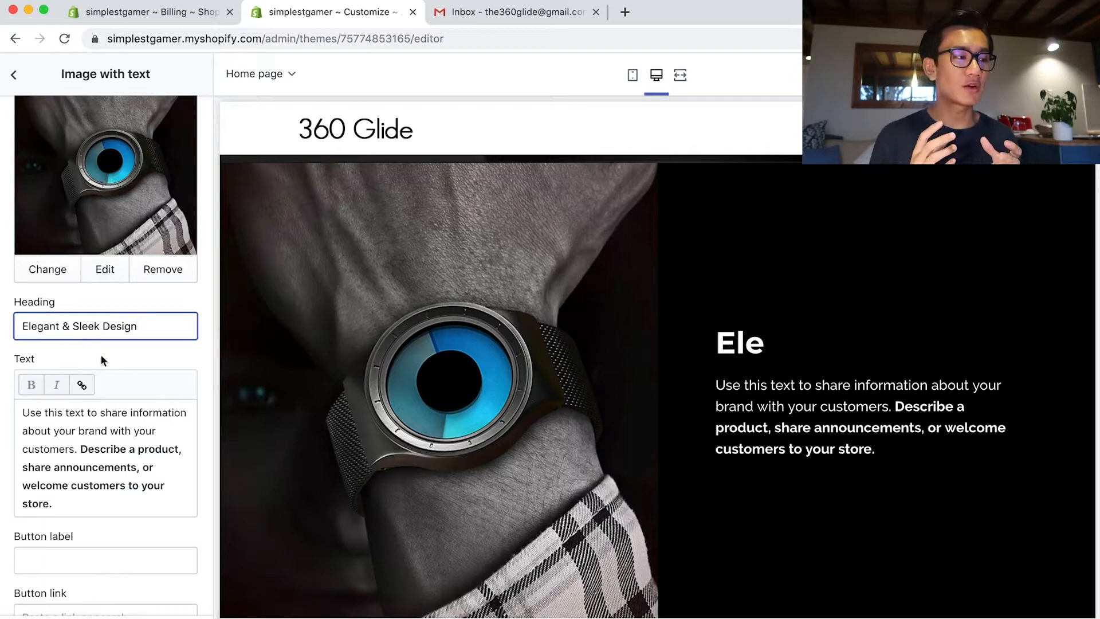
pyautogui.tripleClick(74, 483)
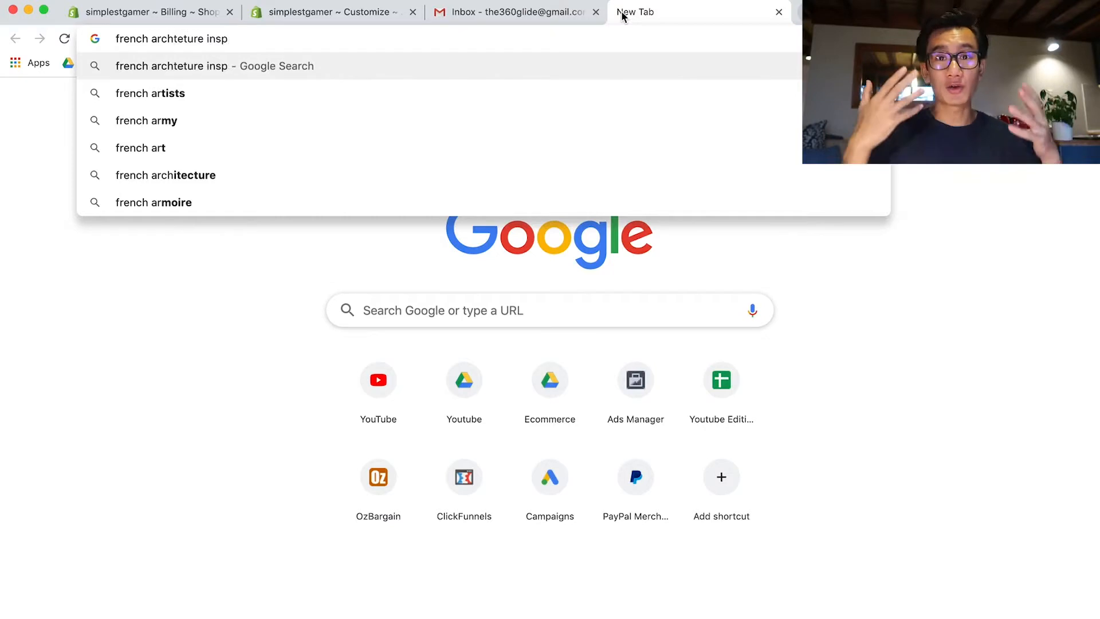
# Step: Search Google in a new browser tab for "french archteture inspired" and browse the results
pyautogui.write('ired')
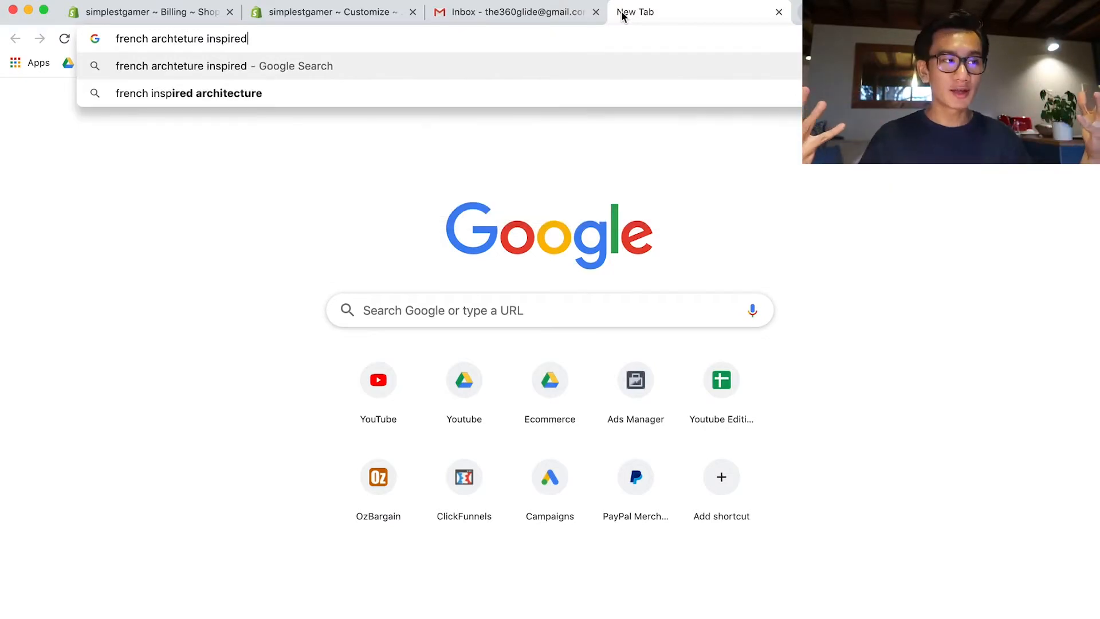
pyautogui.press('Return')
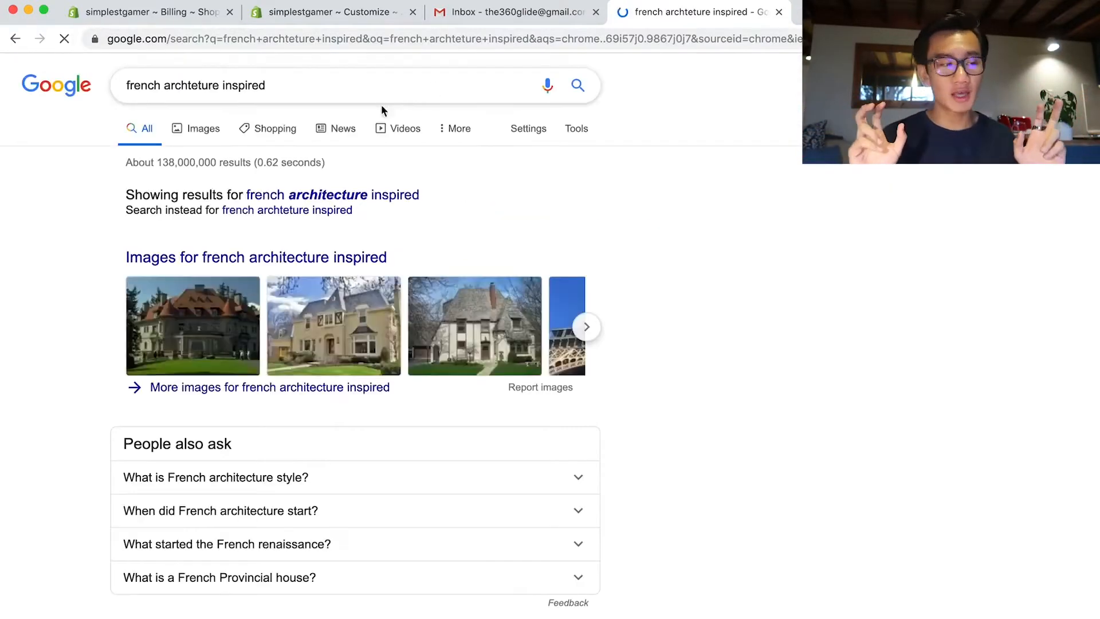
pyautogui.scroll(-3, 410, 263)
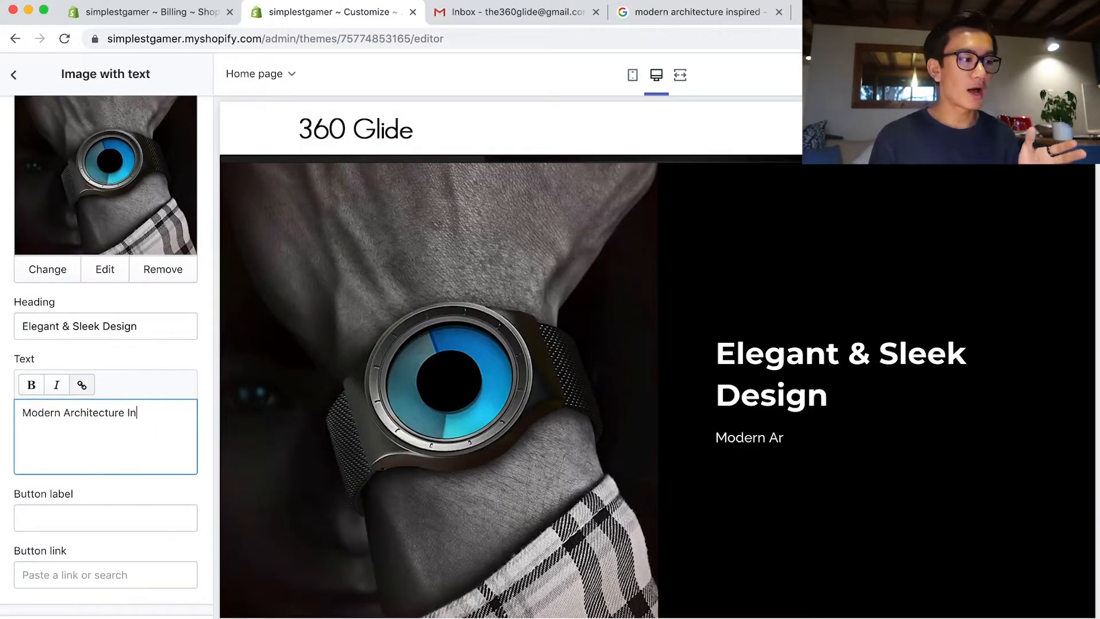
# Step: Replace the Image with text heading with "Modern Architecture Inspired" copied from the body text, and clear the body text
pyautogui.press('super+a')
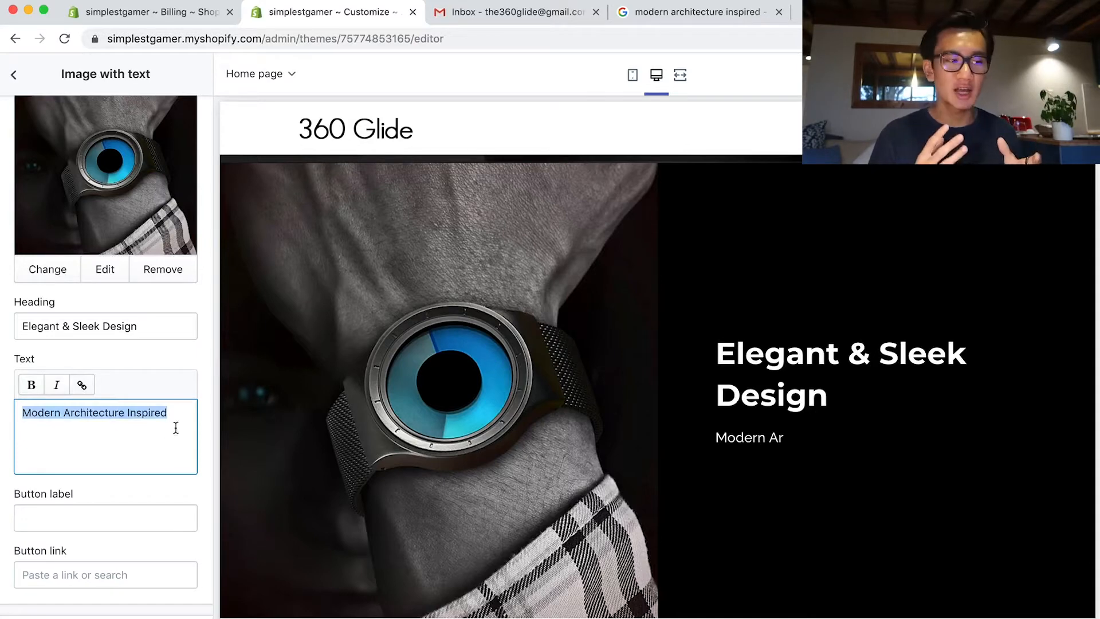
pyautogui.press('super+c')
pyautogui.click(164, 327)
pyautogui.press('super+a')
pyautogui.press('super+v')
pyautogui.click(136, 401)
pyautogui.press('super+a')
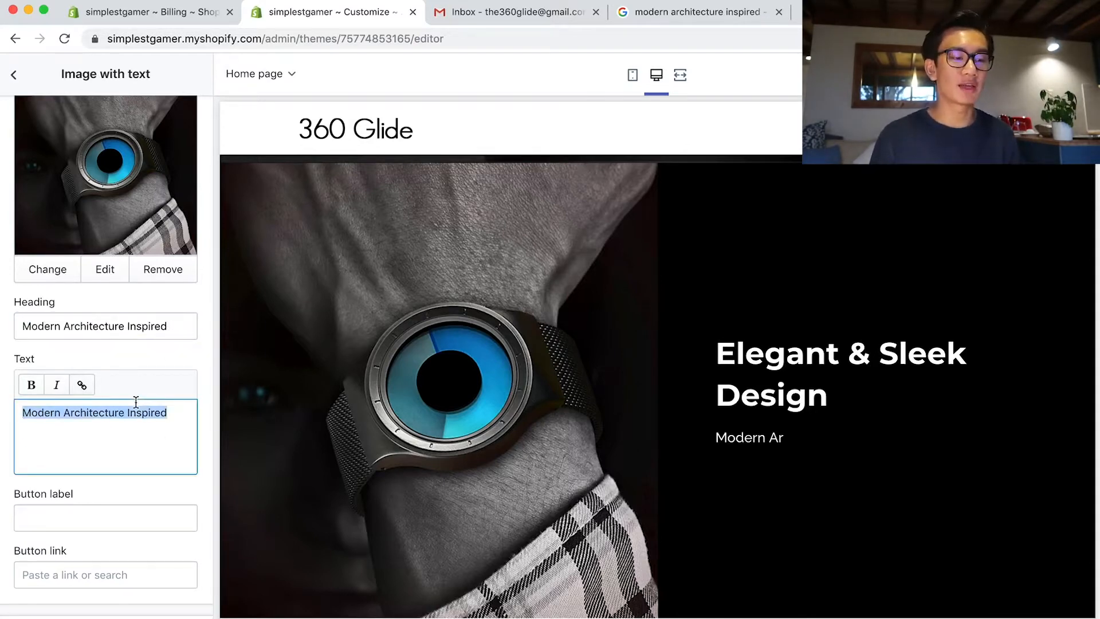
pyautogui.press('BackSpace')
pyautogui.click(156, 351)
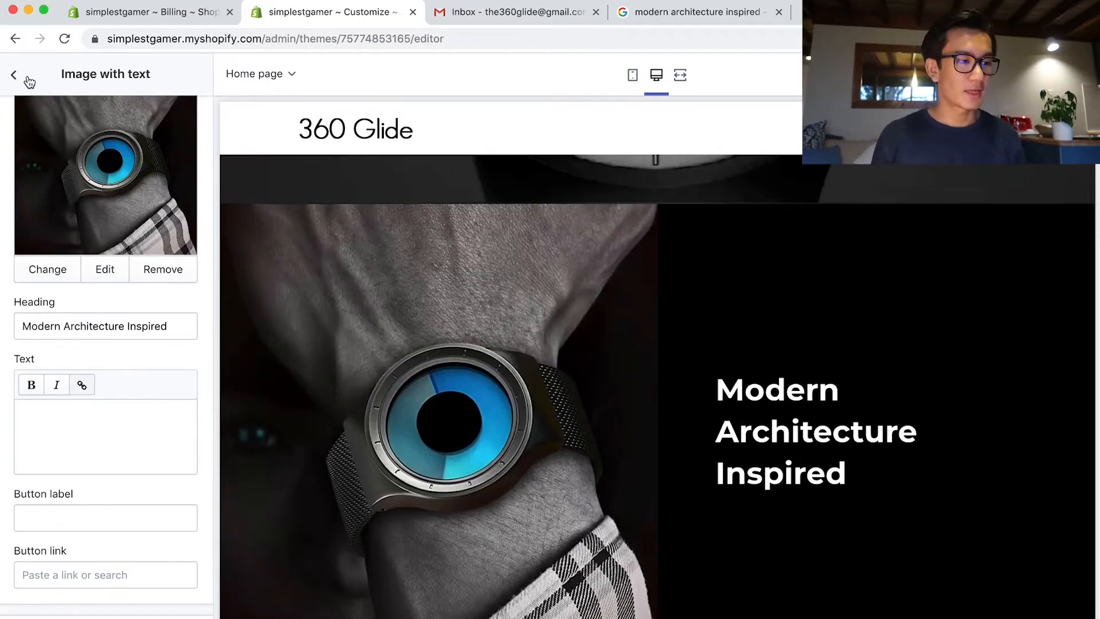
pyautogui.click(29, 82)
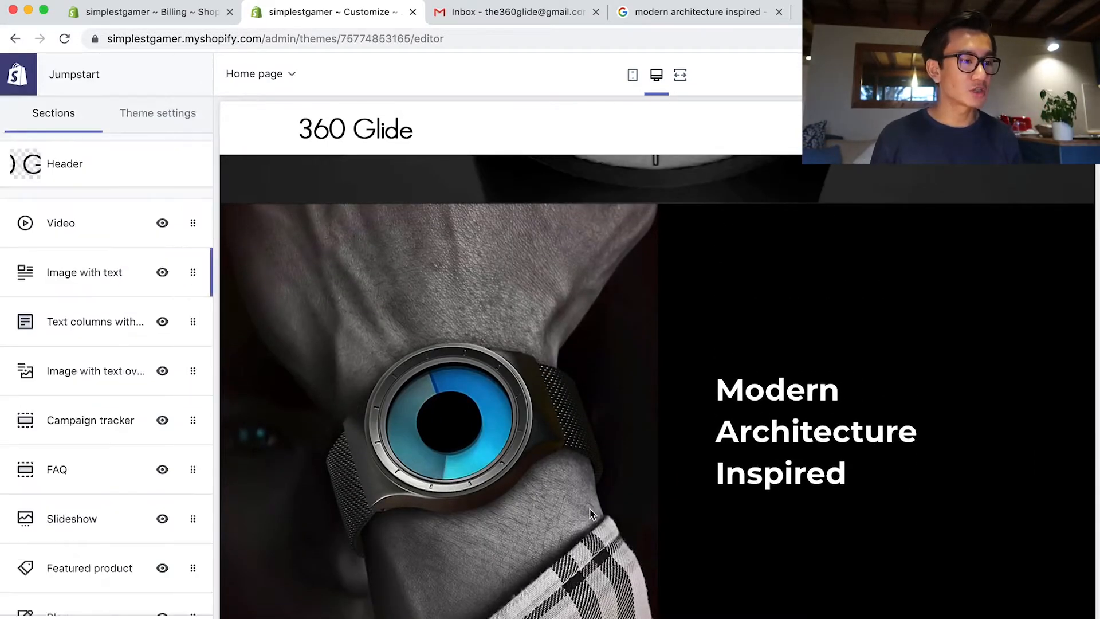
# Step: Remove the Blog section from the home page
pyautogui.scroll(-5, 594, 508)
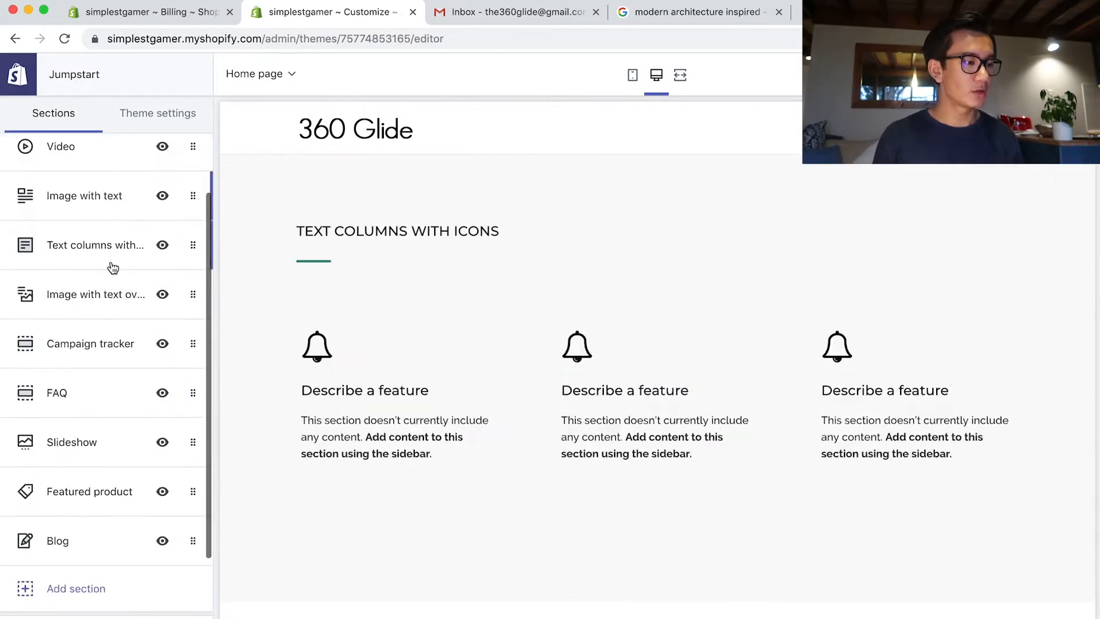
pyautogui.scroll(1, 138, 516)
pyautogui.scroll(-3, 145, 540)
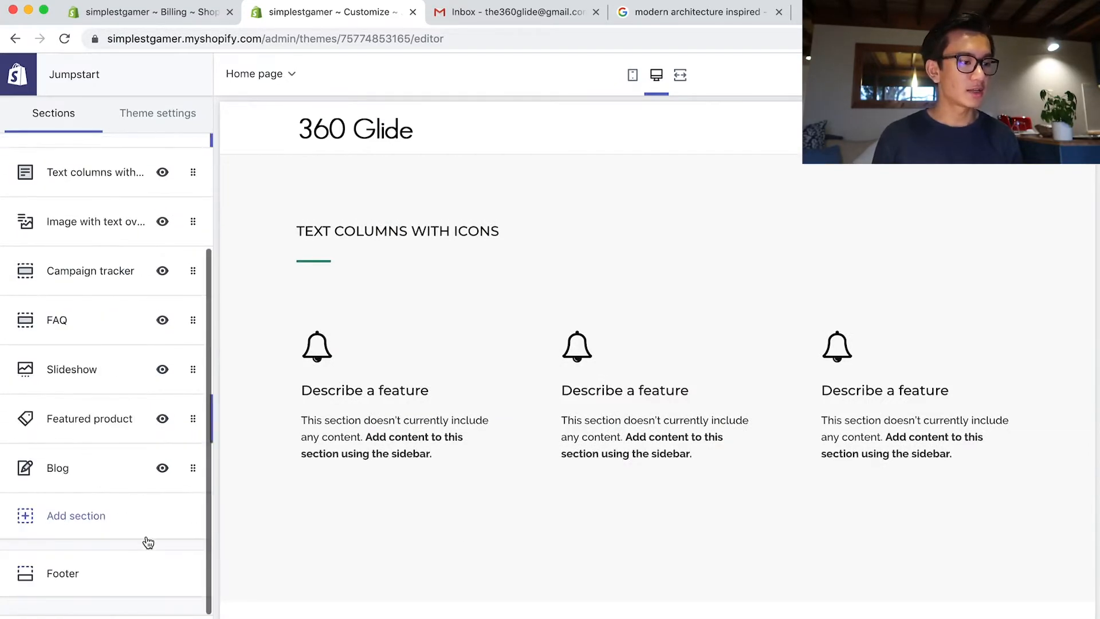
pyautogui.scroll(-10, 634, 499)
pyautogui.scroll(-15, 589, 493)
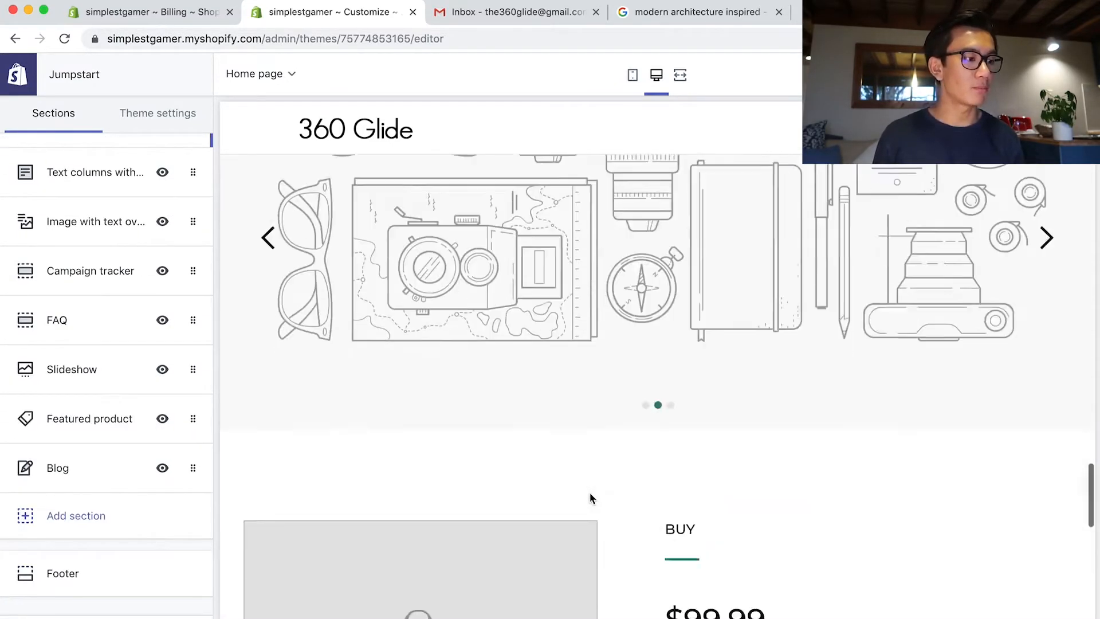
pyautogui.click(188, 471)
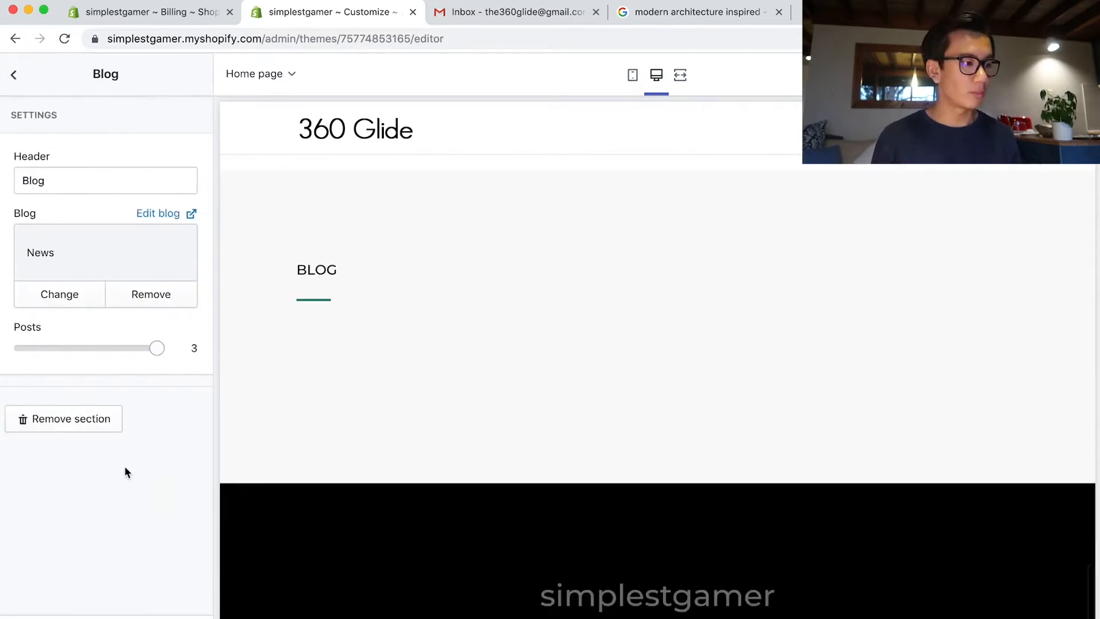
pyautogui.click(89, 431)
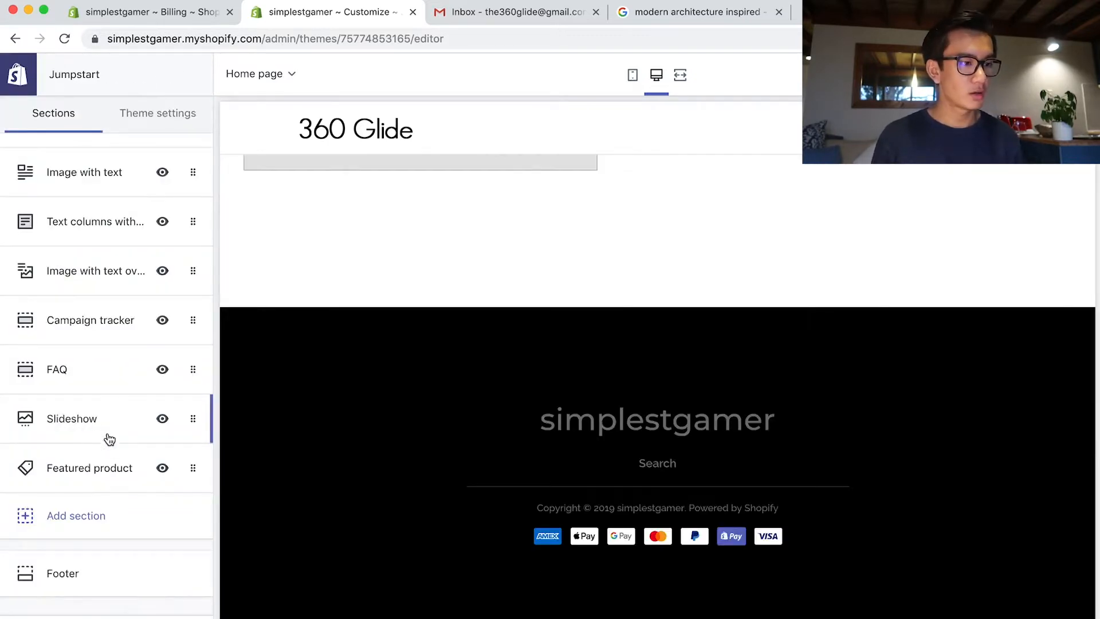
# Step: Choose 360 Glide as the product shown in the Featured product section
pyautogui.click(94, 475)
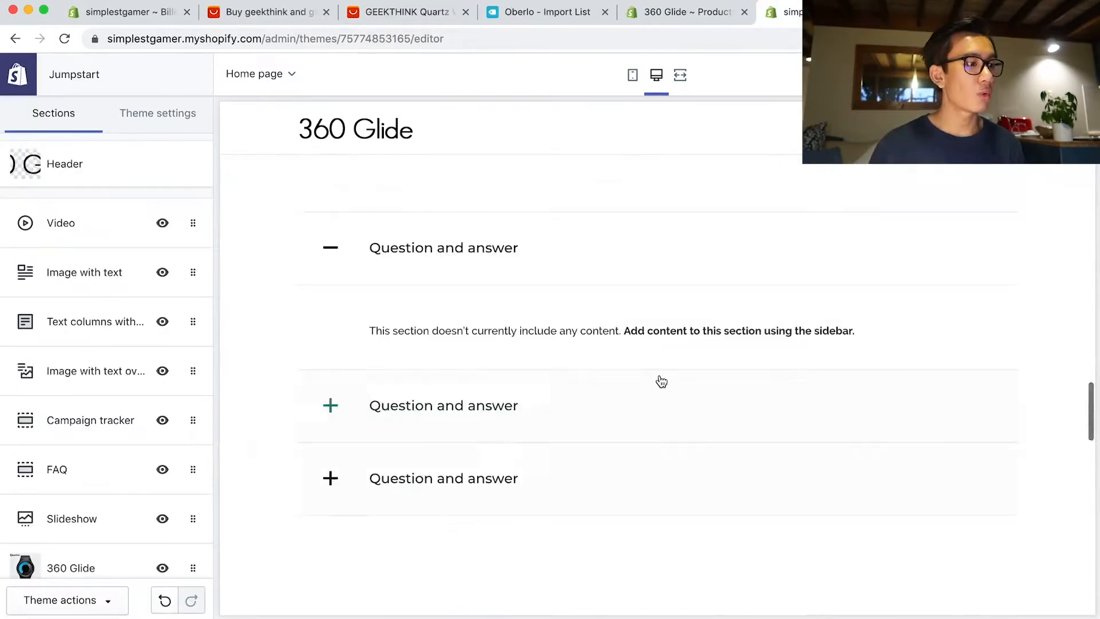
# Step: Remove the Text columns with icons and Image with text overlay sections from the home page
pyautogui.scroll(15, 662, 375)
pyautogui.scroll(-5, 659, 381)
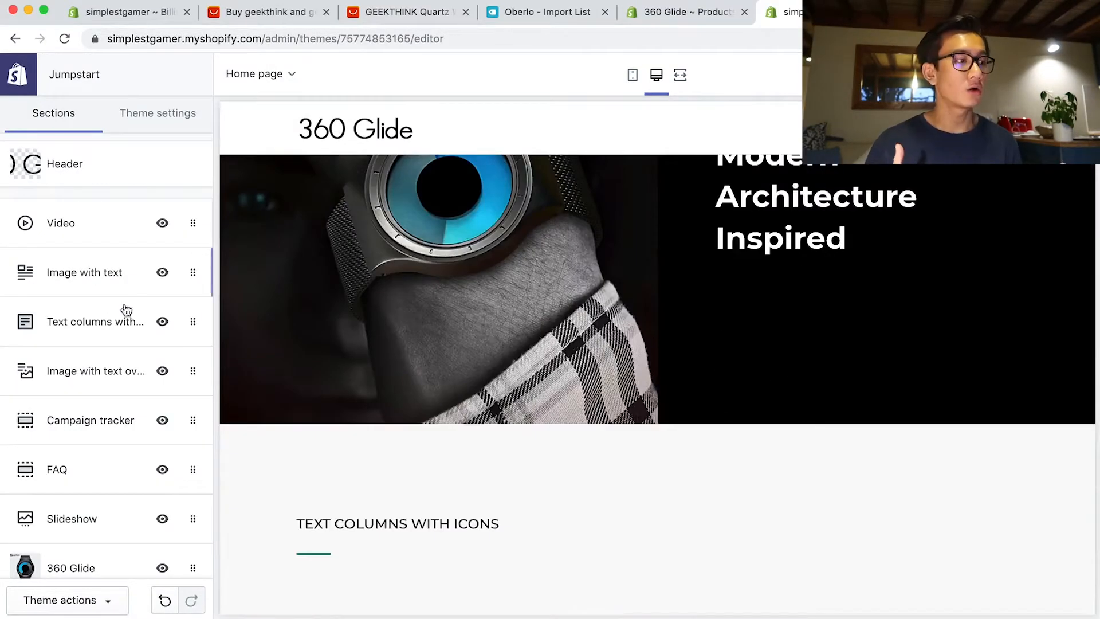
pyautogui.click(55, 324)
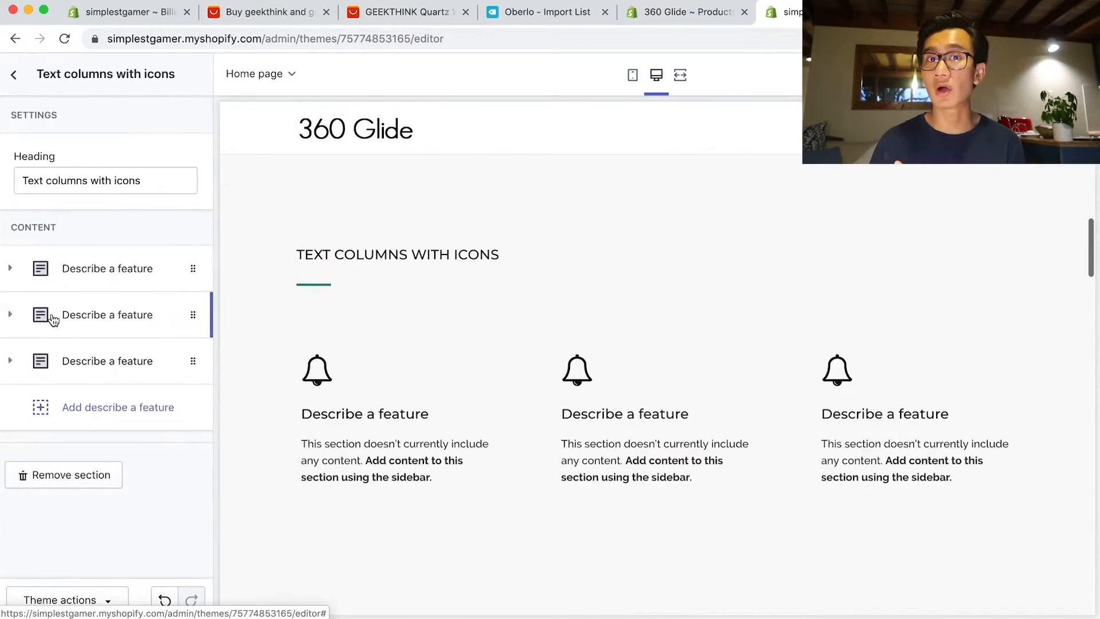
pyautogui.click(74, 478)
pyautogui.click(106, 321)
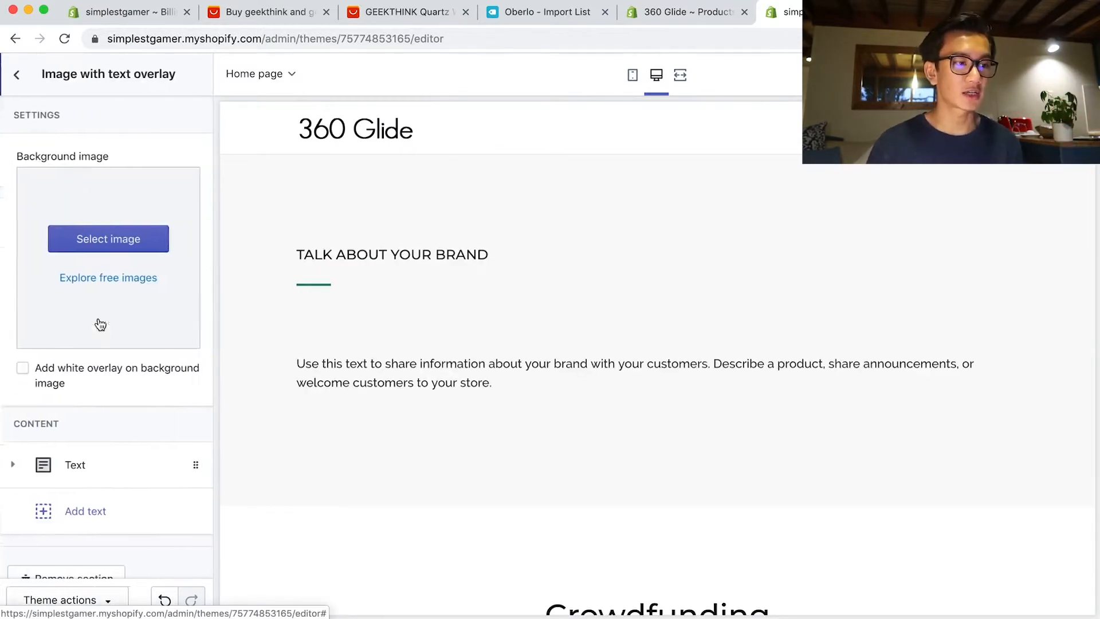
pyautogui.click(70, 575)
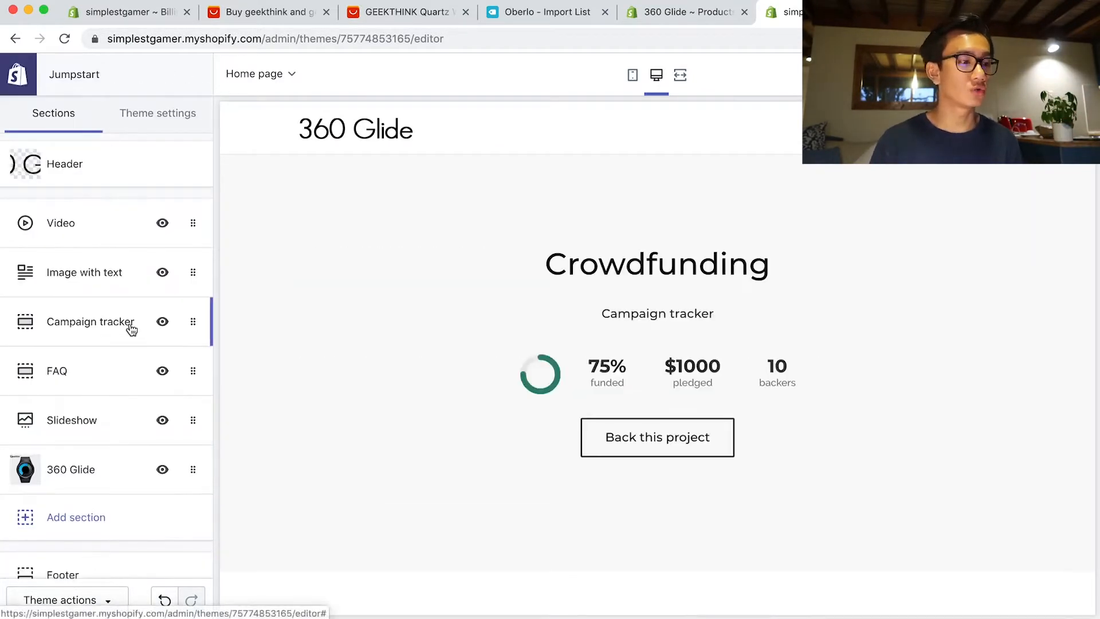
# Step: Remove the Campaign tracker section from the home page
pyautogui.click(128, 323)
pyautogui.scroll(-6, 84, 521)
pyautogui.click(61, 559)
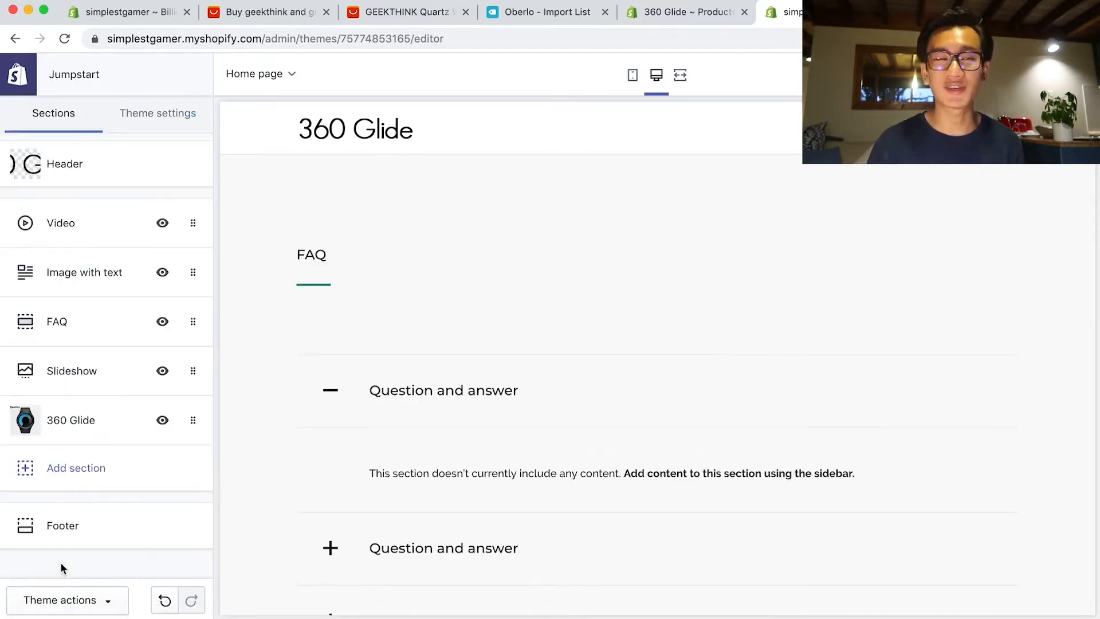
# Step: Remove the Slideshow and FAQ sections from the home page
pyautogui.click(104, 381)
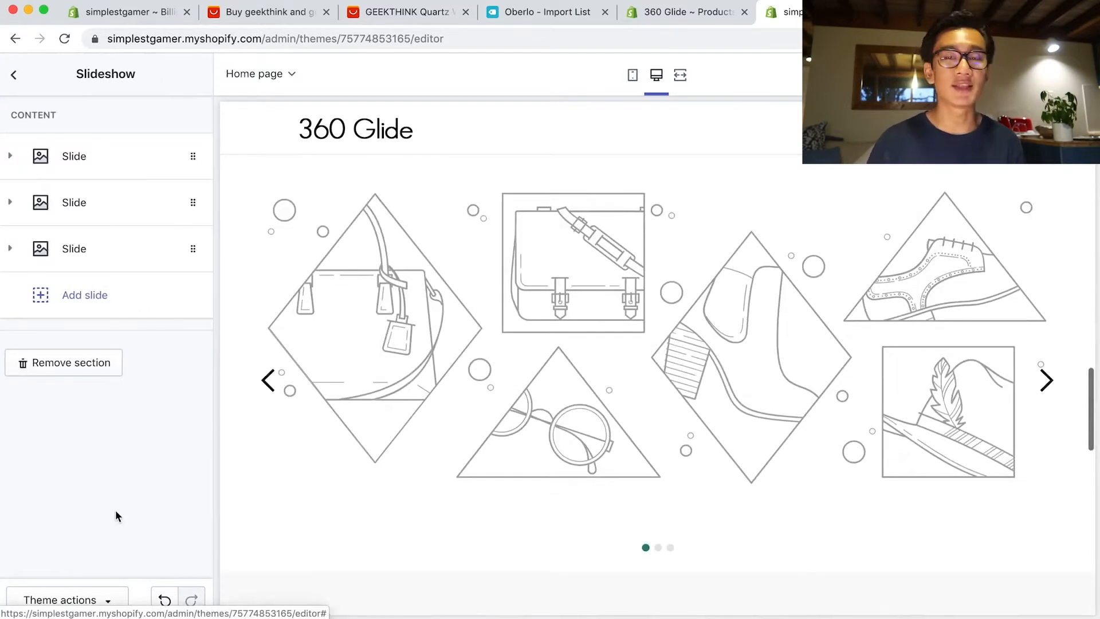
pyautogui.click(85, 373)
pyautogui.click(101, 321)
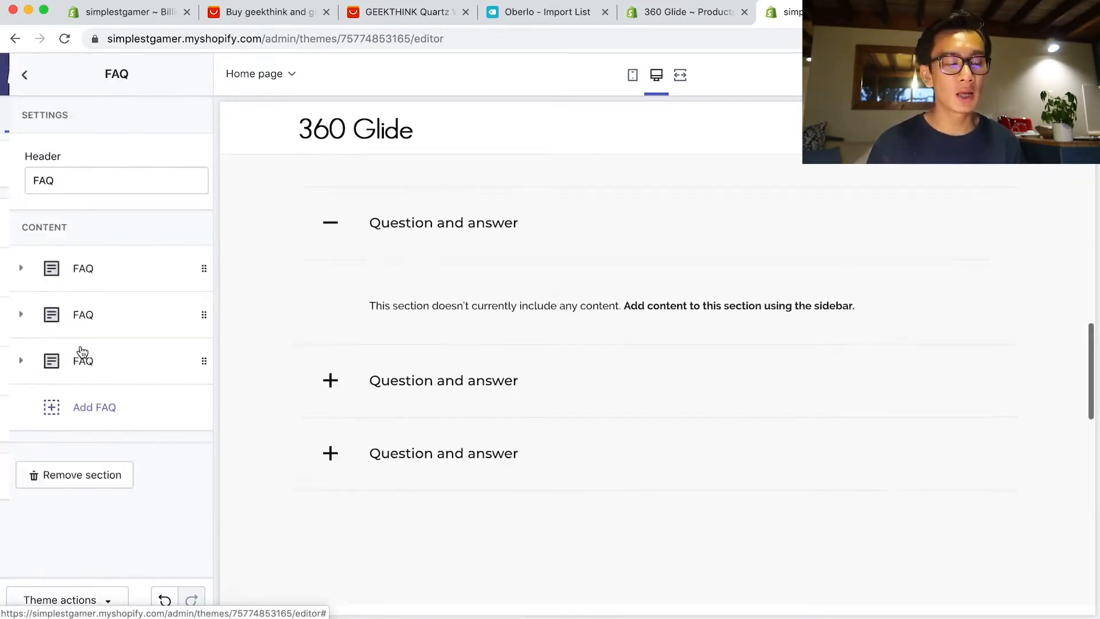
pyautogui.click(56, 472)
# Step: Set the image alignment of the second Image with text section to Right
pyautogui.click(115, 274)
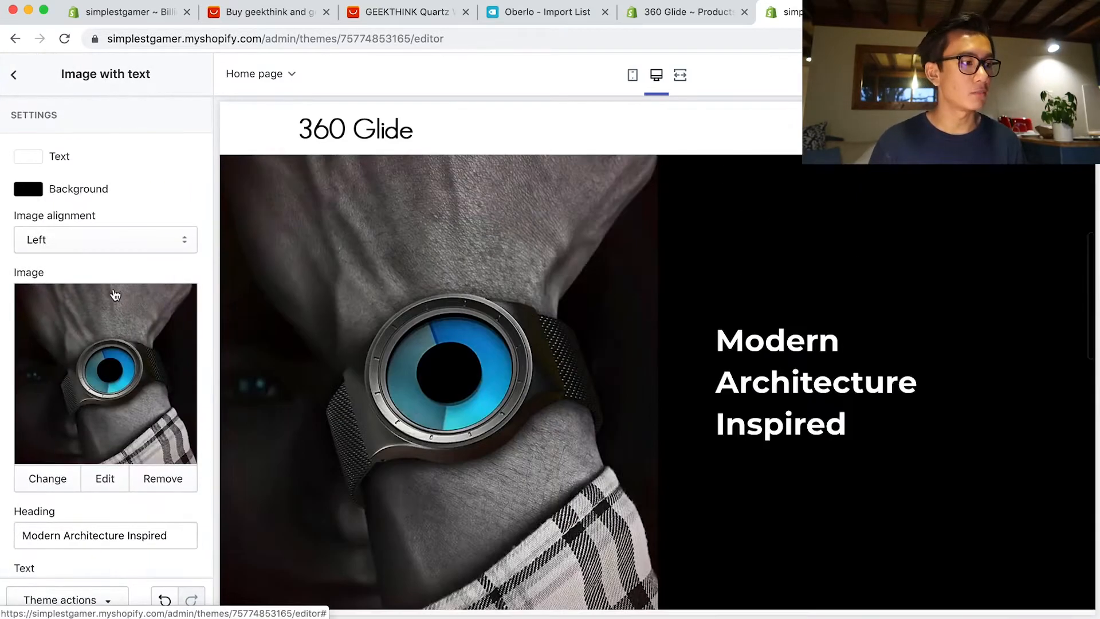
pyautogui.click(151, 247)
pyautogui.click(151, 261)
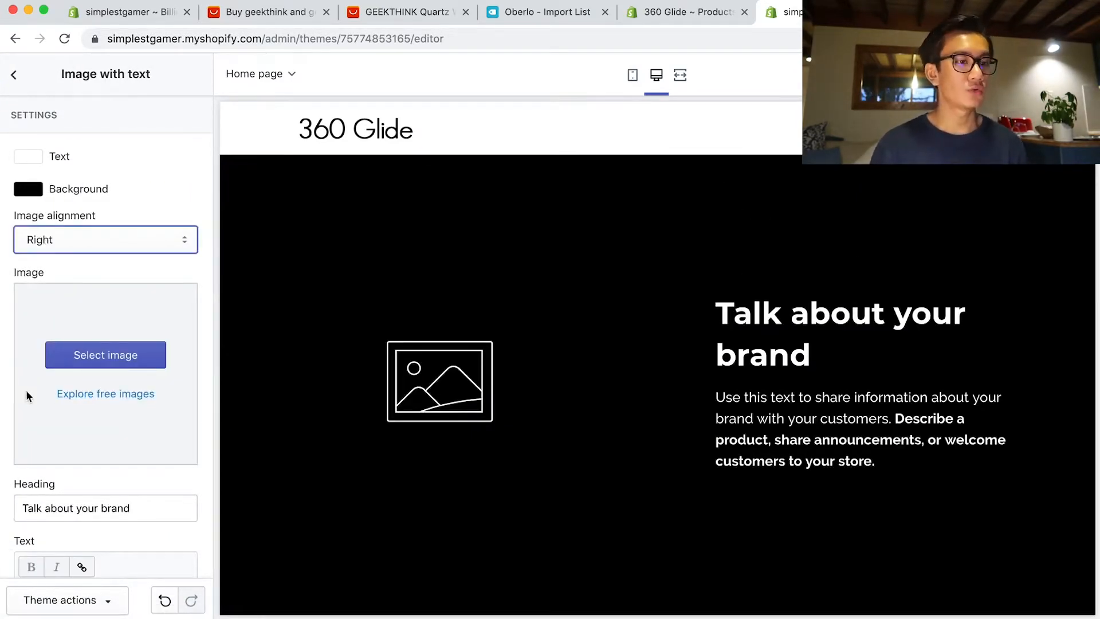
# Step: Upload "How To Read the time.png" from the Resources folder and use it as the second Image with text section's image
pyautogui.click(93, 364)
pyautogui.click(65, 208)
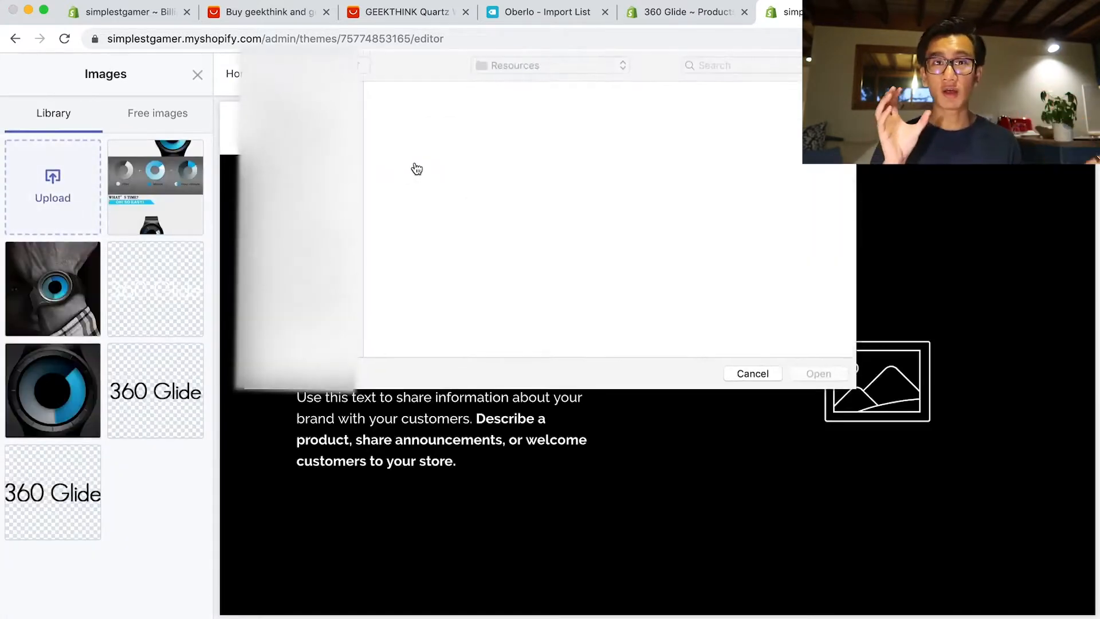
pyautogui.scroll(-4, 590, 261)
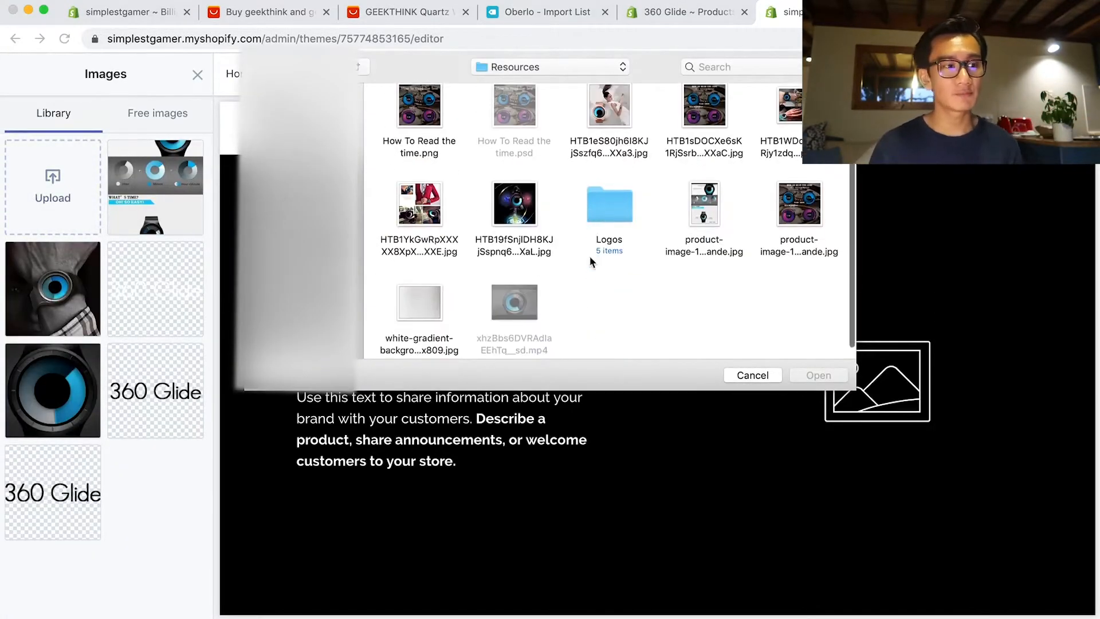
pyautogui.doubleClick(421, 112)
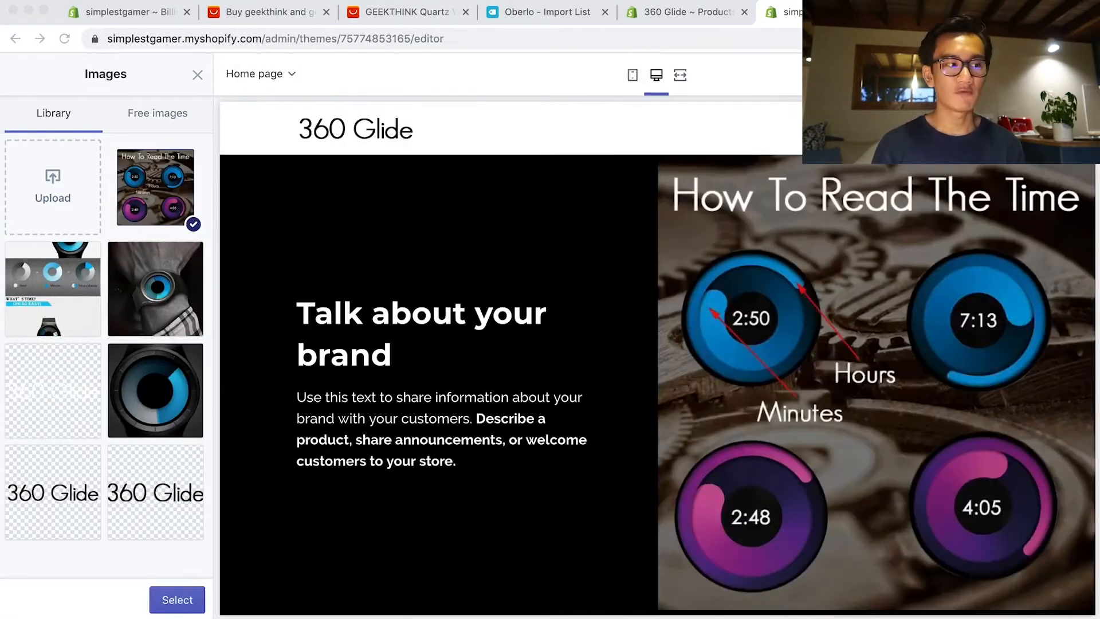
pyautogui.click(172, 598)
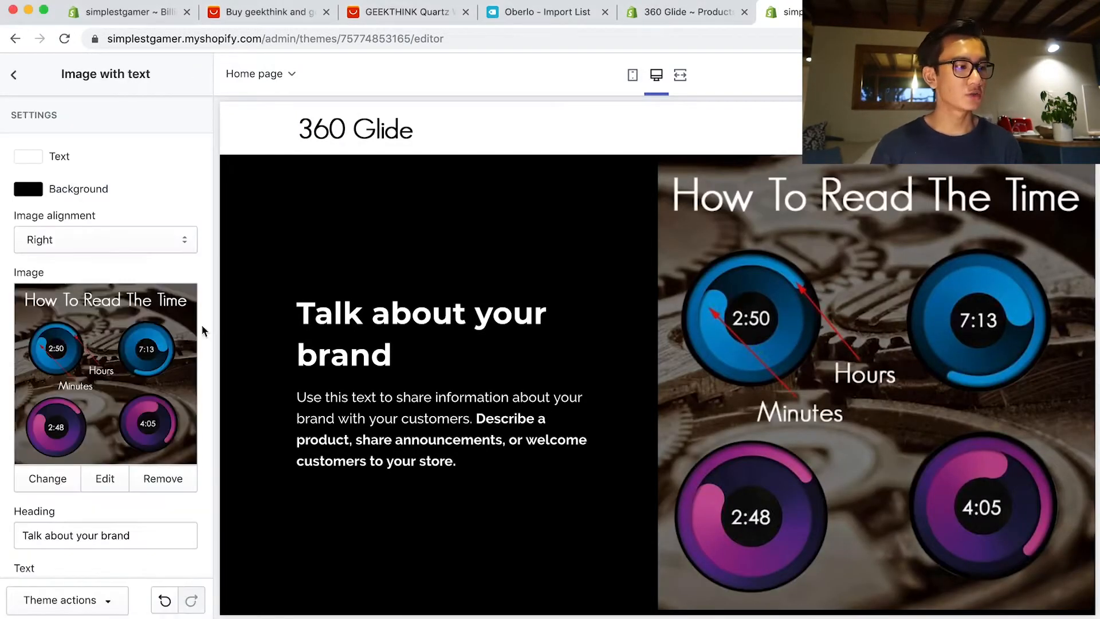
# Step: Set the second Image with text section's heading to "How To Read The Time" and clear its body text
pyautogui.tripleClick(86, 536)
pyautogui.write('How To')
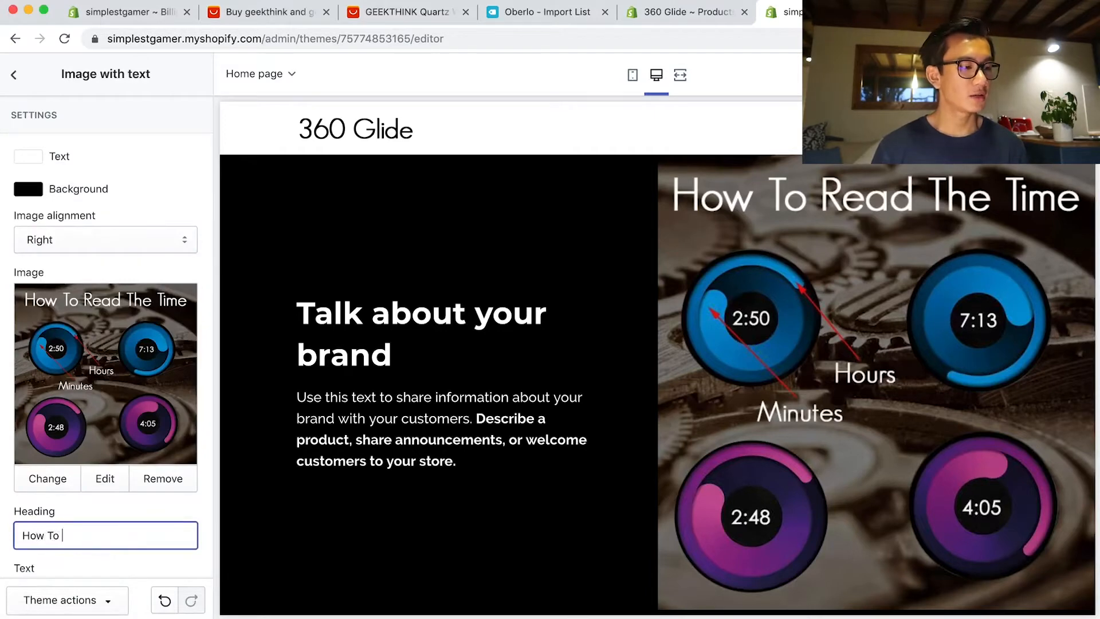
pyautogui.write(' Read The Time')
pyautogui.scroll(-3, 135, 523)
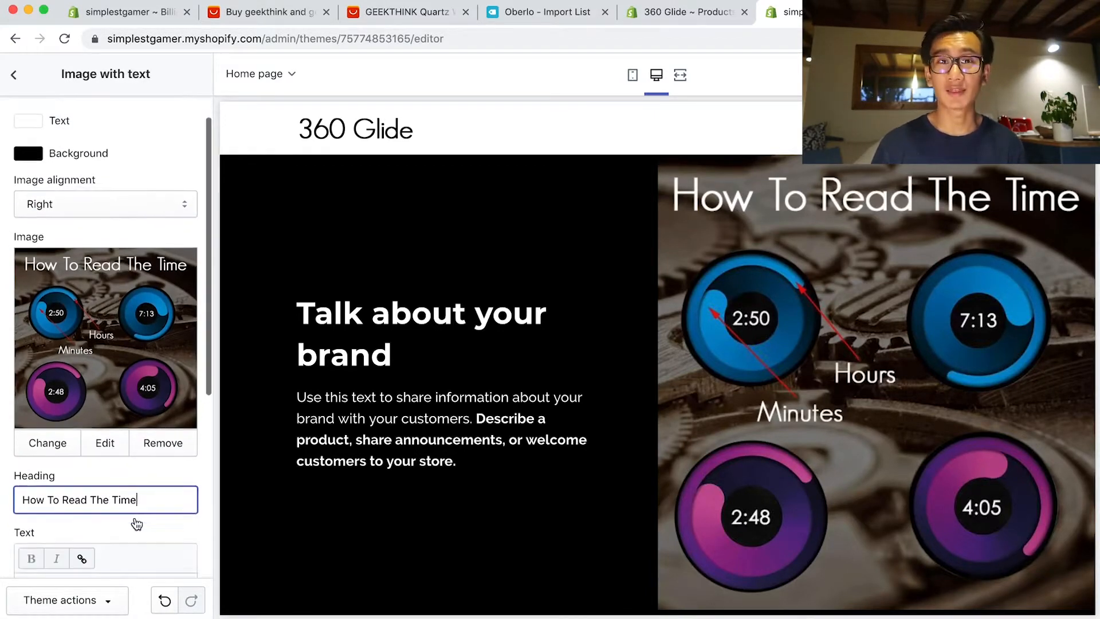
pyautogui.tripleClick(113, 545)
pyautogui.press('BackSpace')
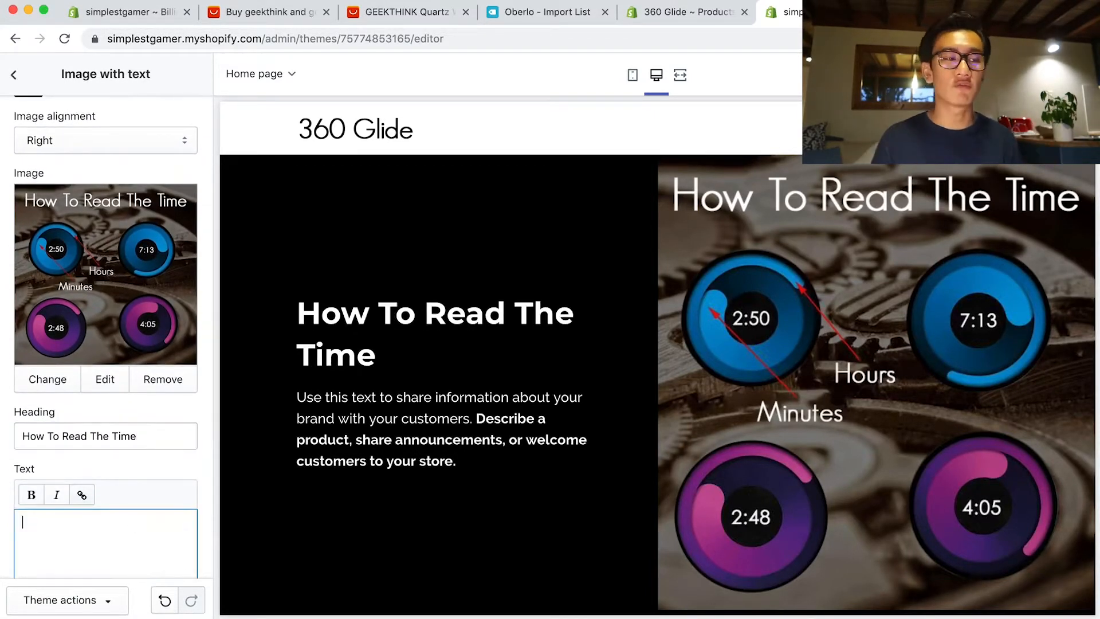
pyautogui.click(148, 461)
# Step: Upload the circular 360 Glide logo from the Logos folder and set it as the theme's favicon image
pyautogui.scroll(-4, 142, 465)
pyautogui.scroll(-8, 459, 376)
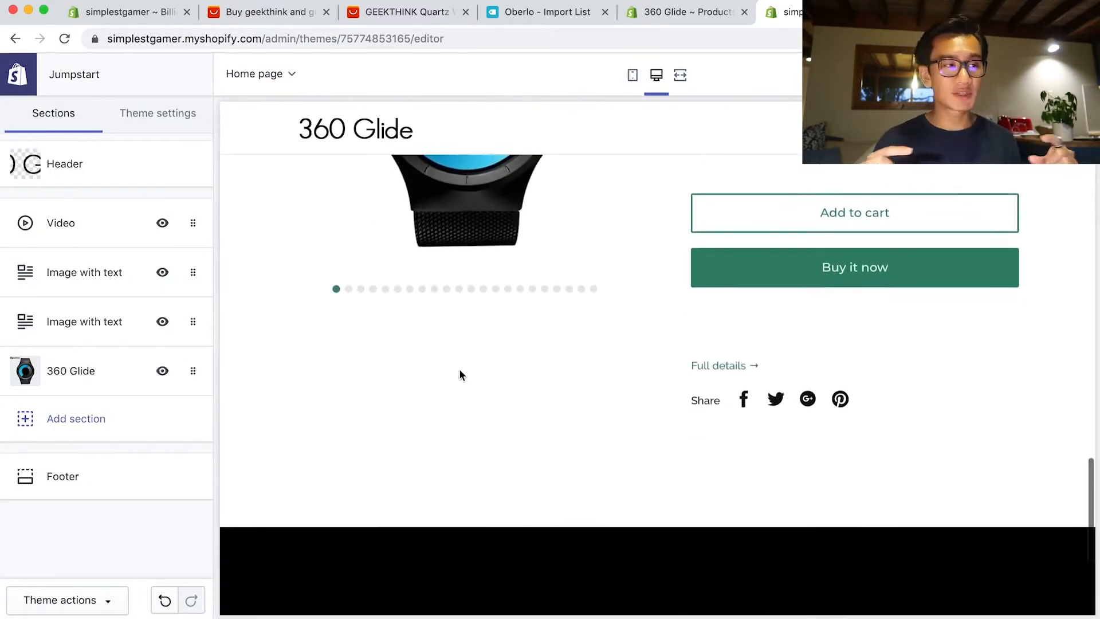
pyautogui.scroll(5, 460, 374)
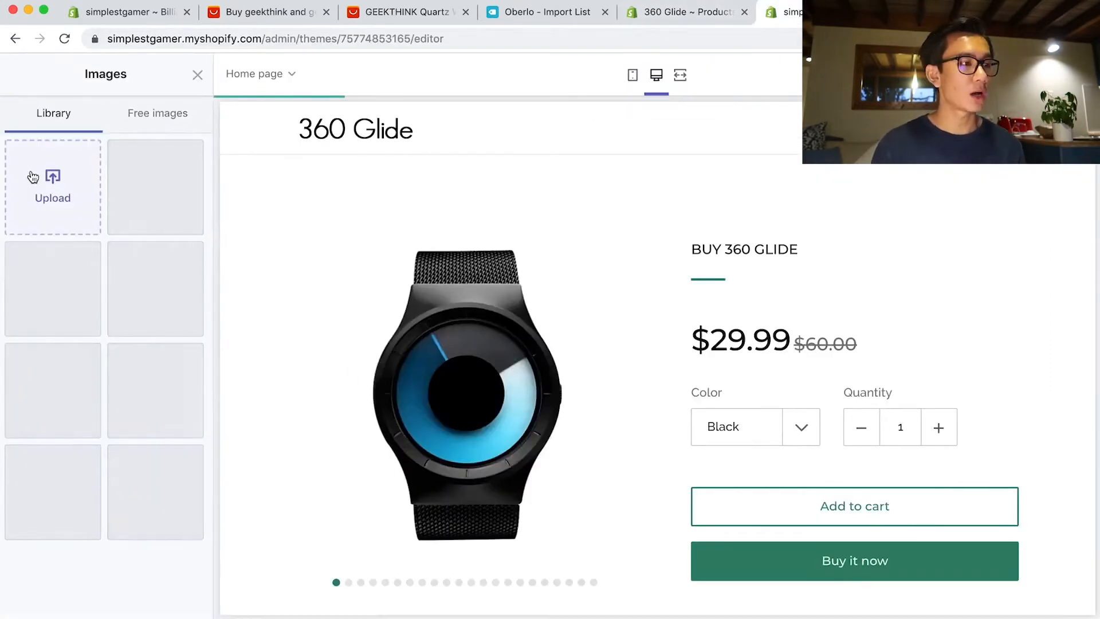
pyautogui.click(34, 177)
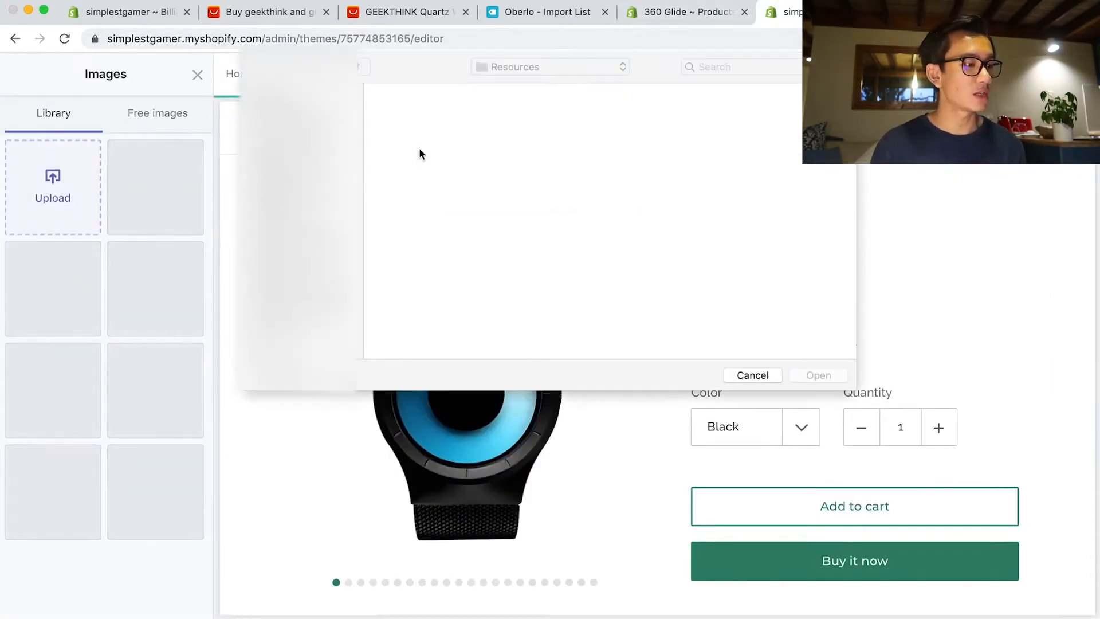
pyautogui.doubleClick(612, 314)
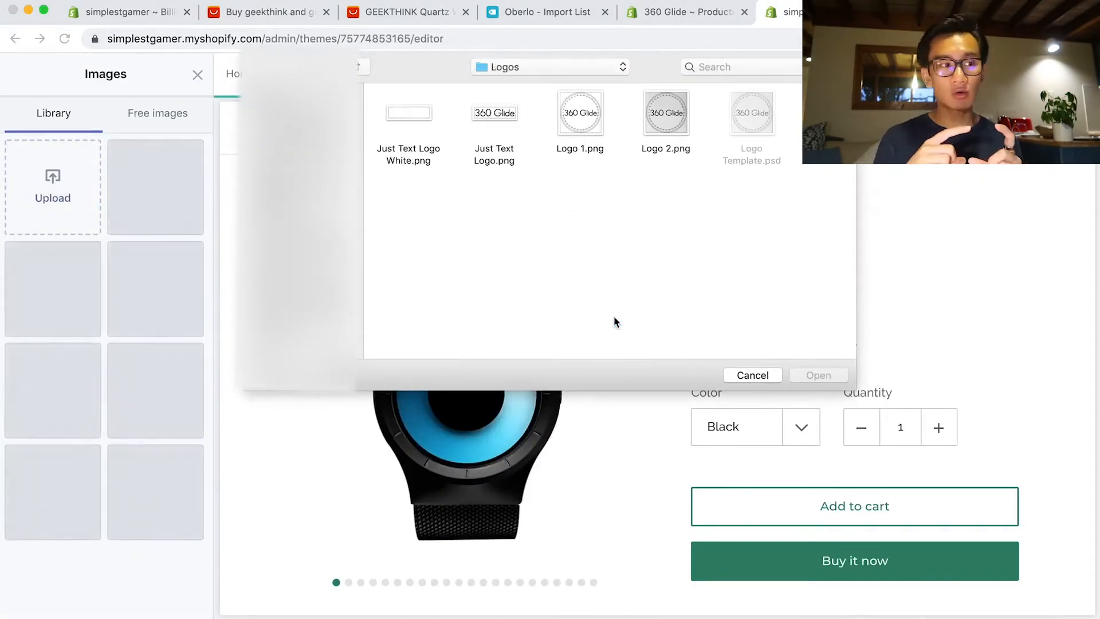
pyautogui.doubleClick(579, 131)
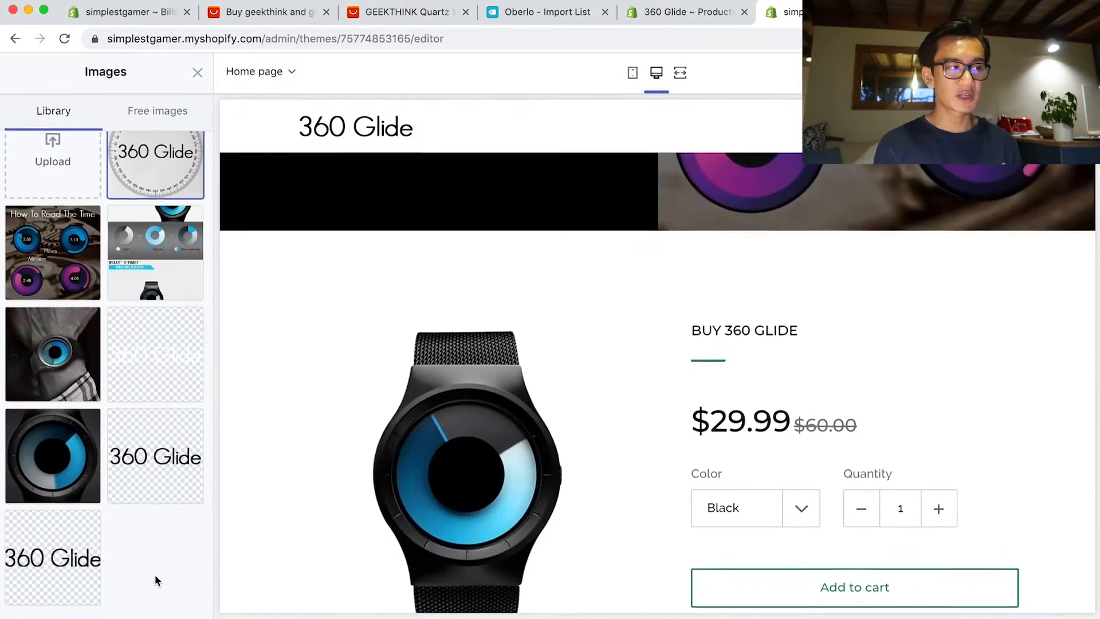
pyautogui.scroll(1, 23, 576)
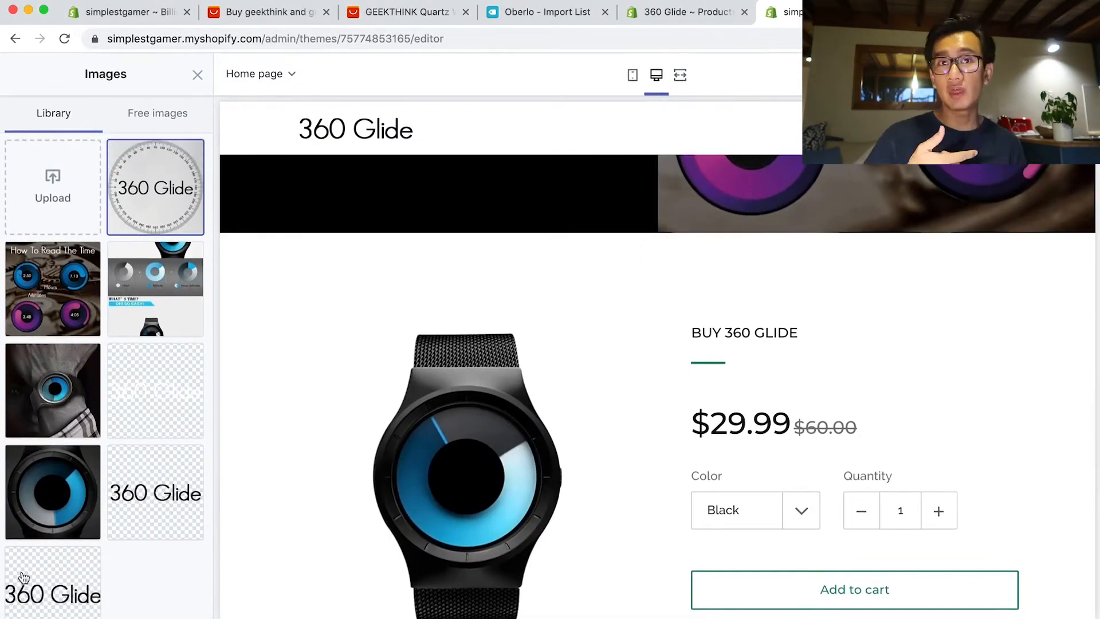
pyautogui.click(161, 201)
pyautogui.click(197, 616)
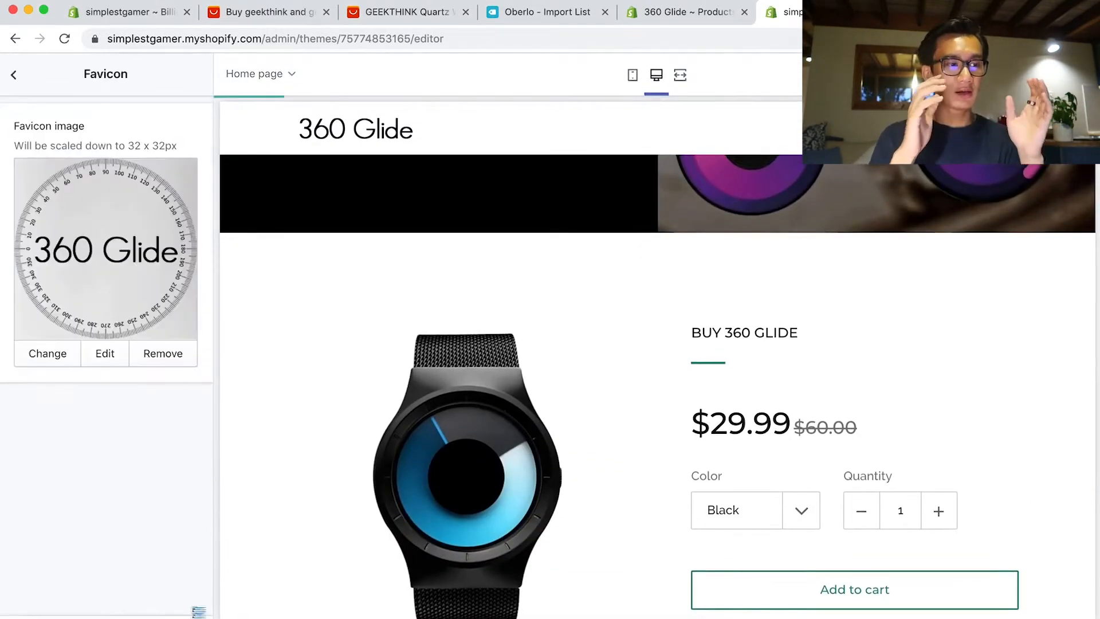
pyautogui.click(13, 79)
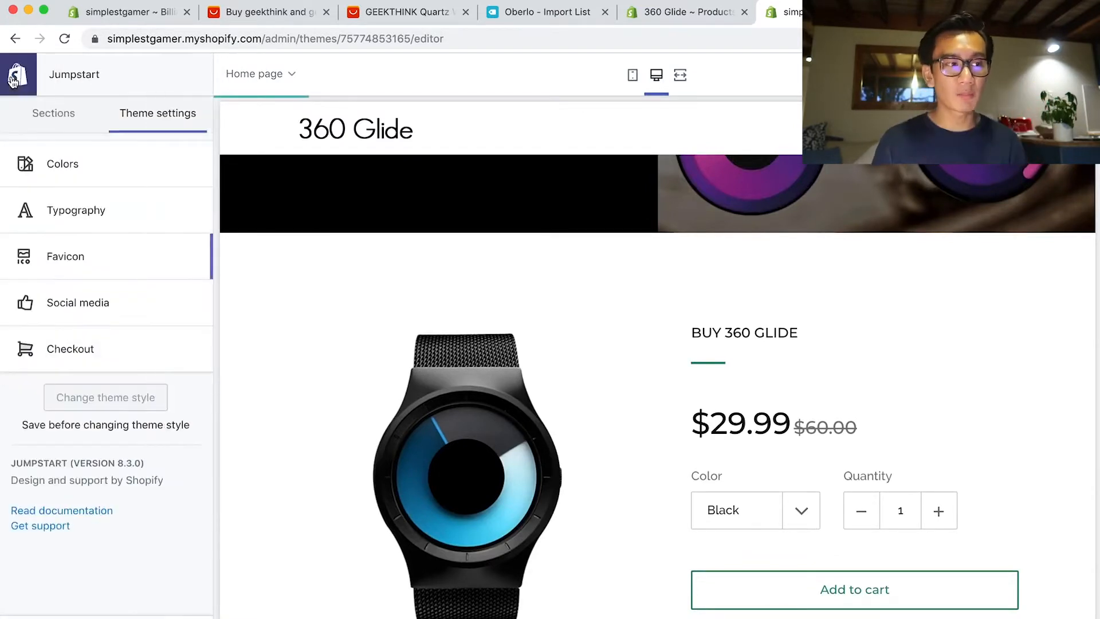
# Step: Disable product sharing in the 360 Glide featured product section, keeping the dynamic checkout button enabled
pyautogui.click(61, 121)
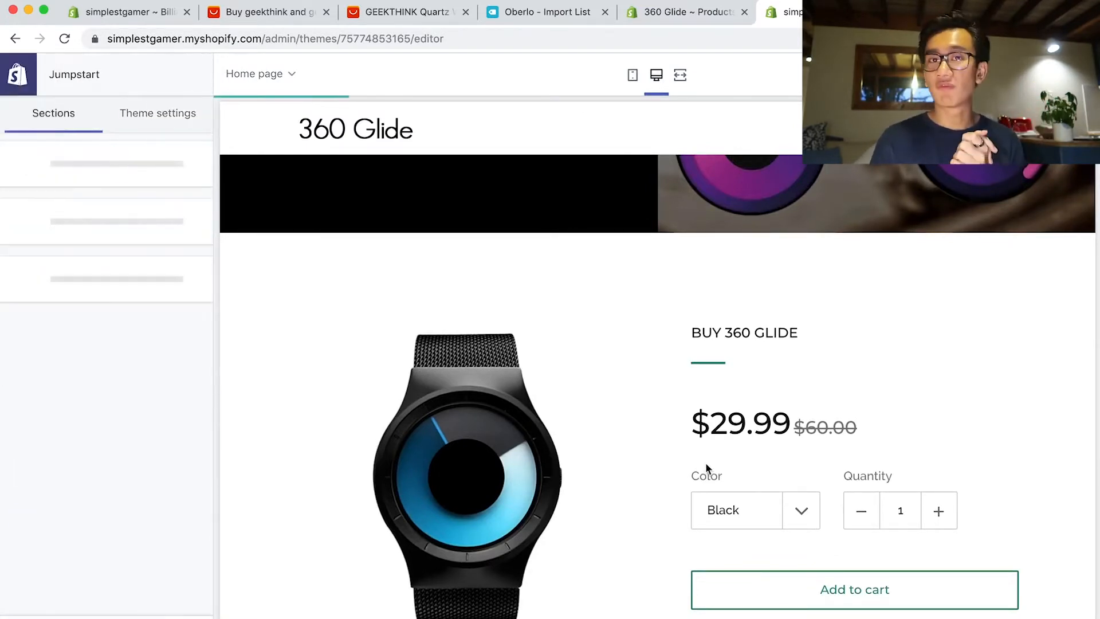
pyautogui.scroll(-5, 706, 467)
pyautogui.click(84, 372)
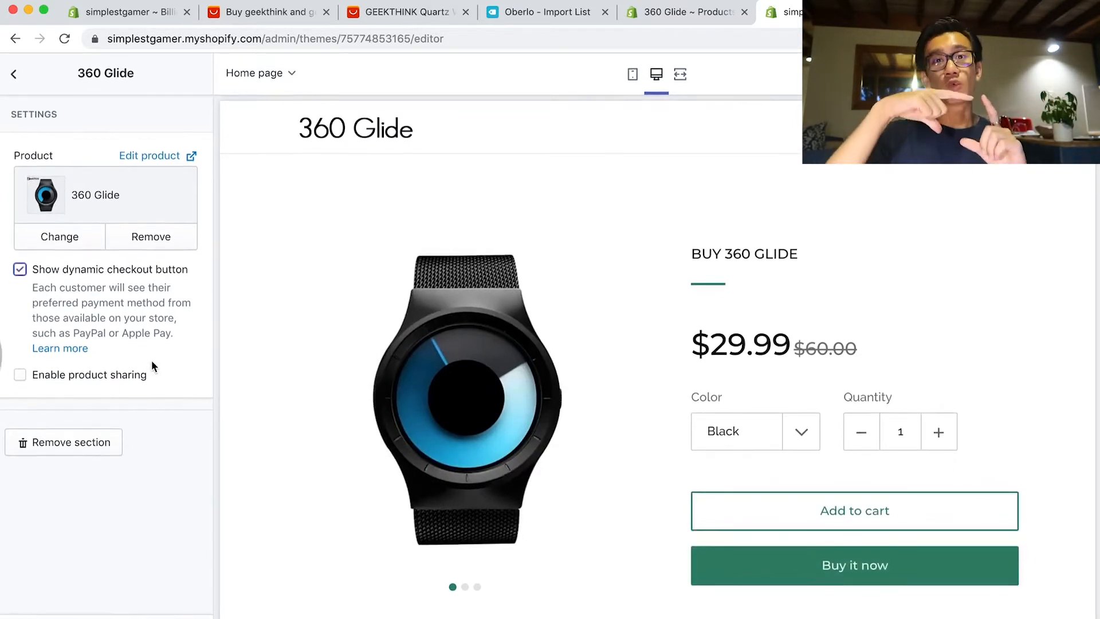
pyautogui.click(15, 75)
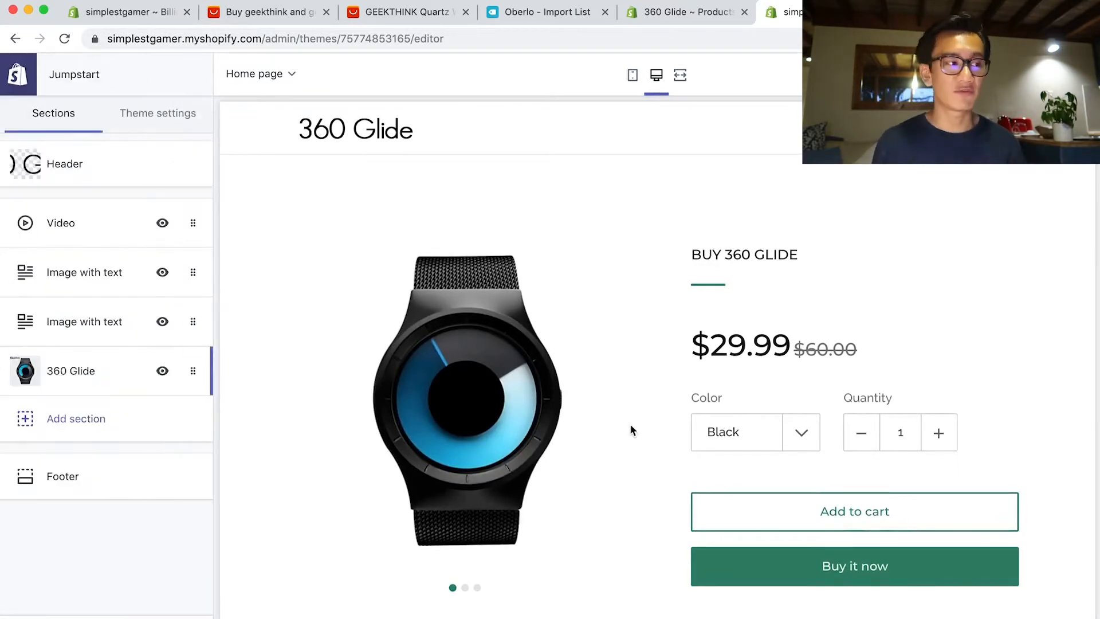
# Step: Switch to the 360 Glide product page, preview the collage image with the red suit, and save that image to the computer
pyautogui.scroll(5, 669, 431)
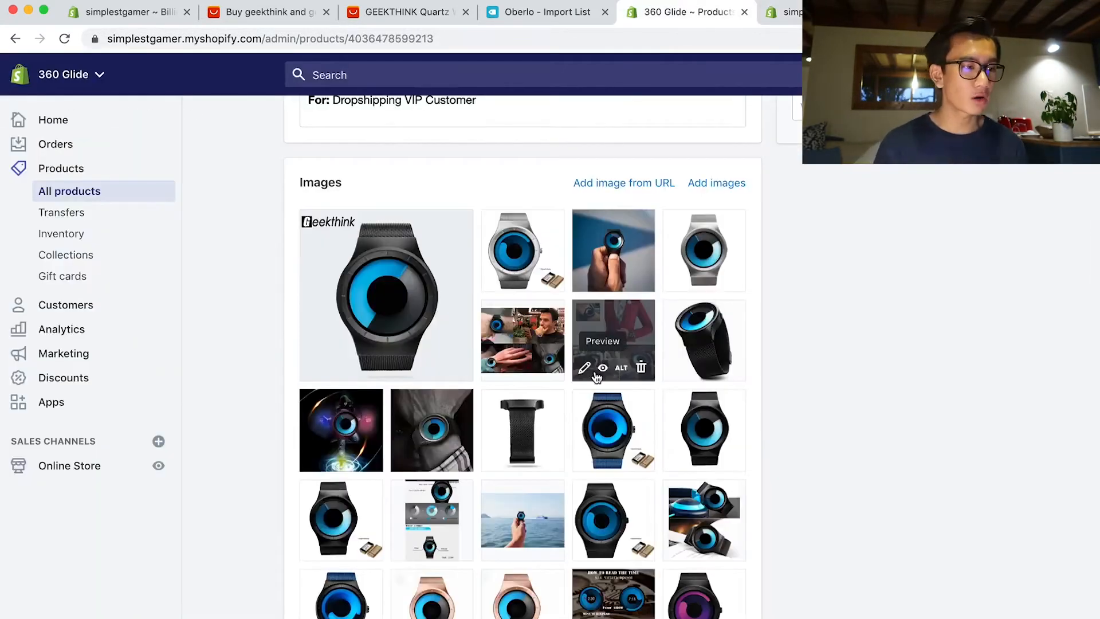
pyautogui.click(603, 367)
pyautogui.rightClick(589, 235)
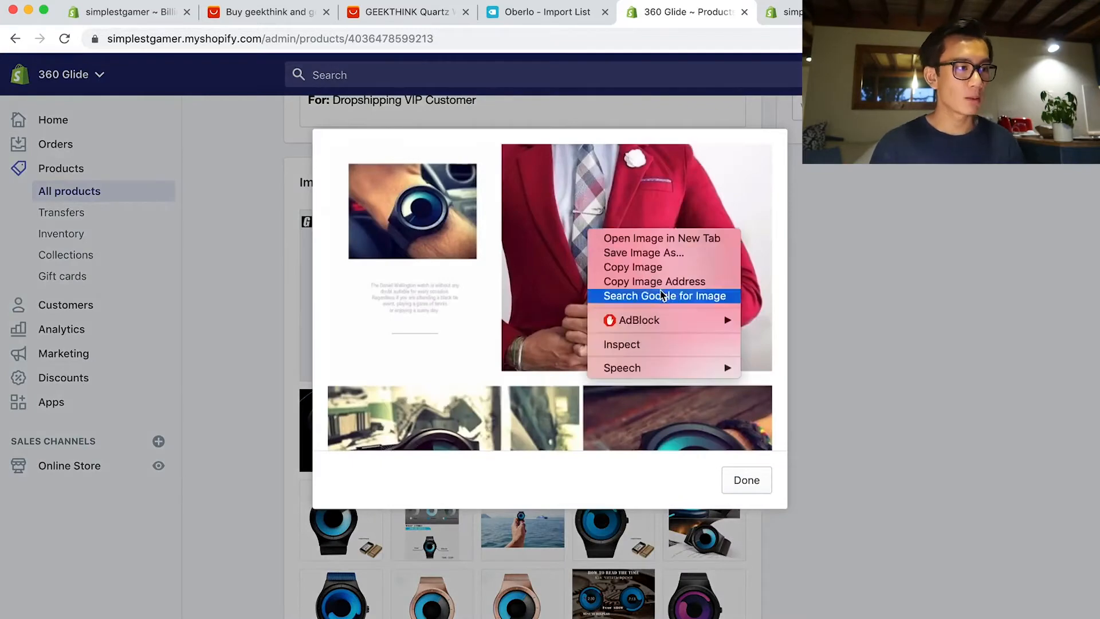
pyautogui.click(661, 255)
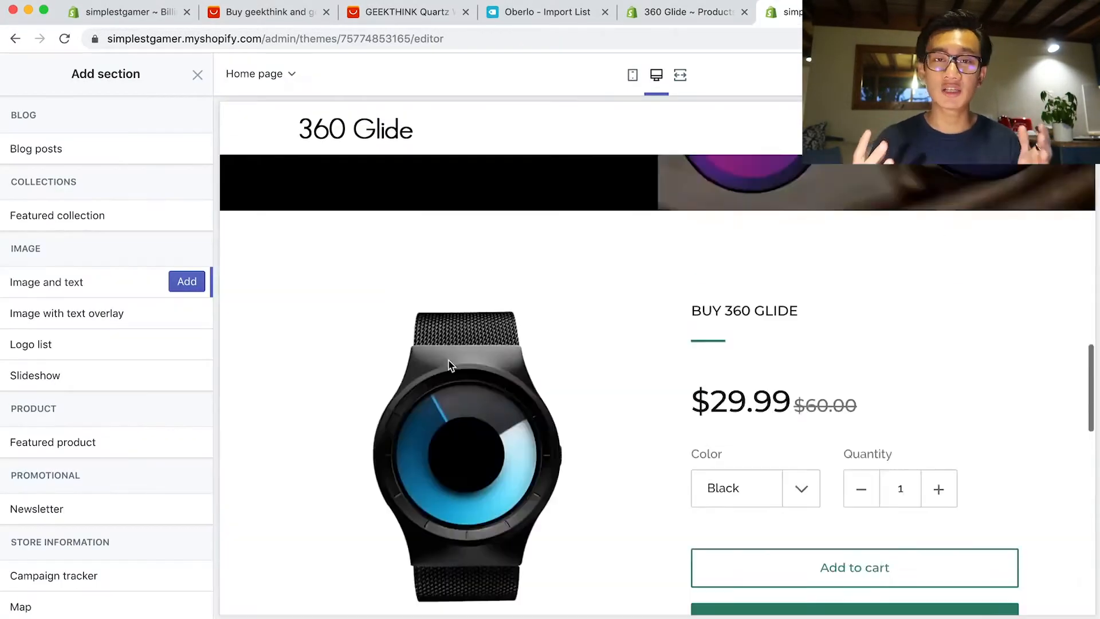
# Step: Change the footer background to white in the theme colors
pyautogui.scroll(-10, 453, 361)
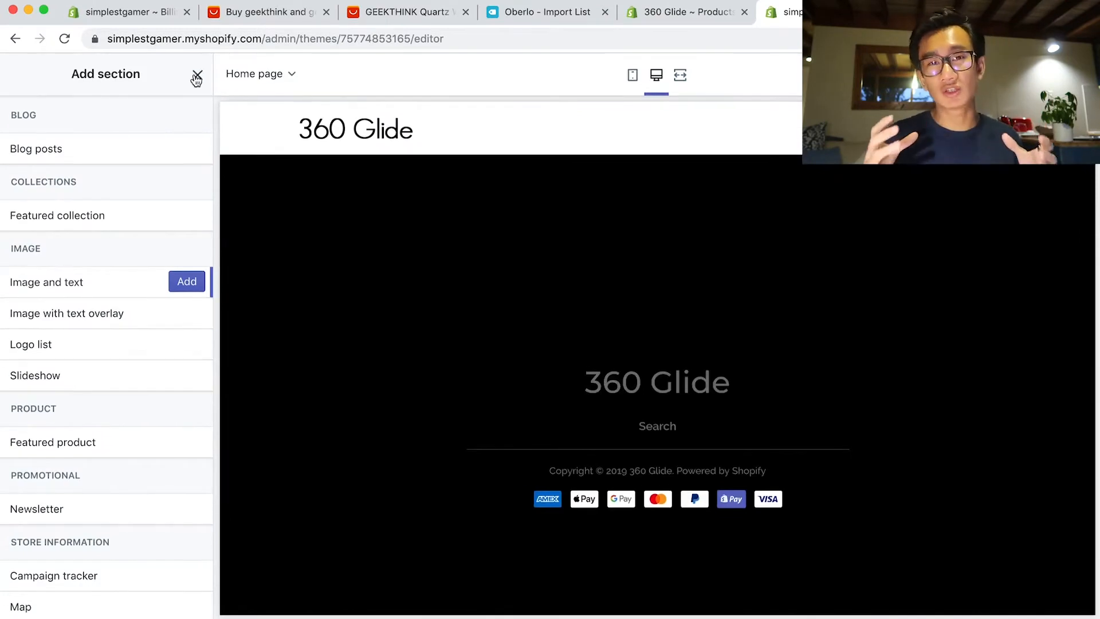
pyautogui.click(197, 76)
pyautogui.scroll(-3, 122, 375)
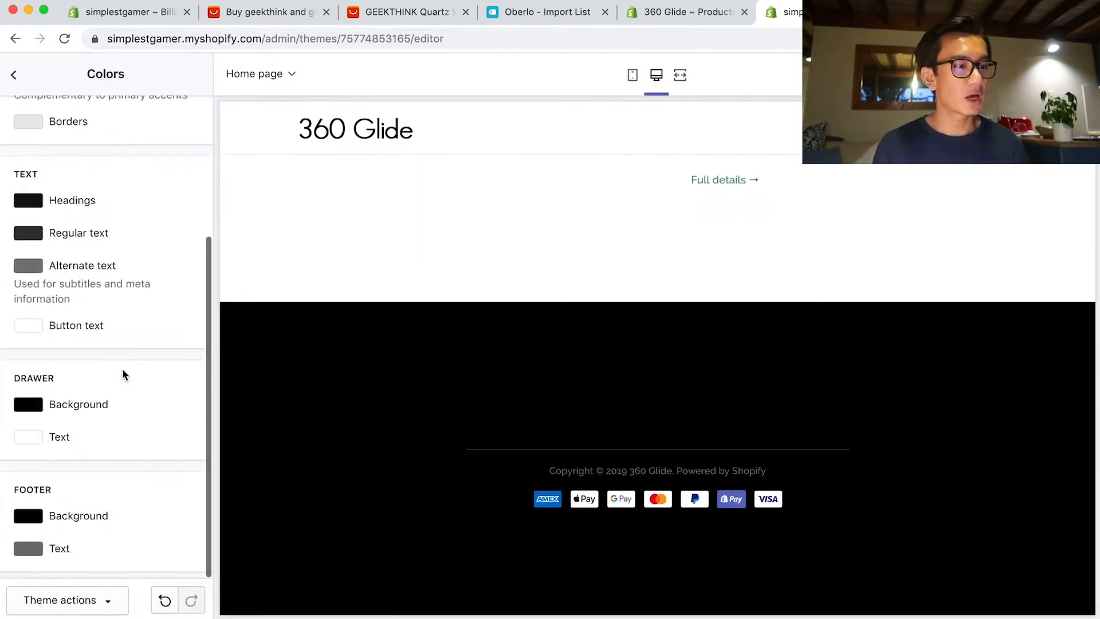
pyautogui.click(26, 518)
pyautogui.moveTo(40, 555); pyautogui.dragTo(8, 520)
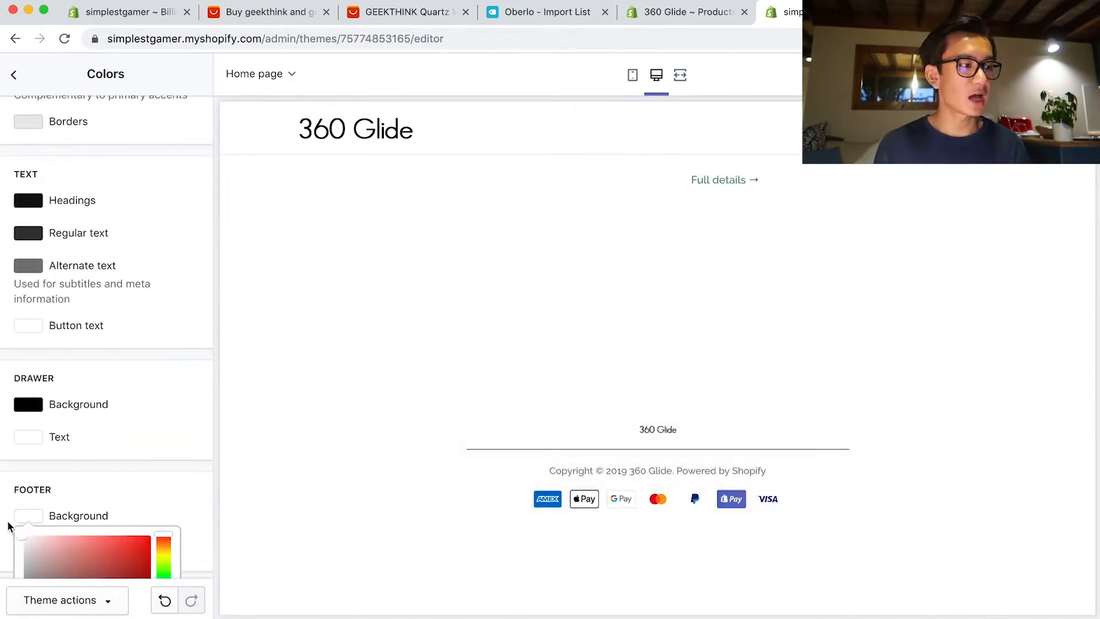
pyautogui.click(146, 477)
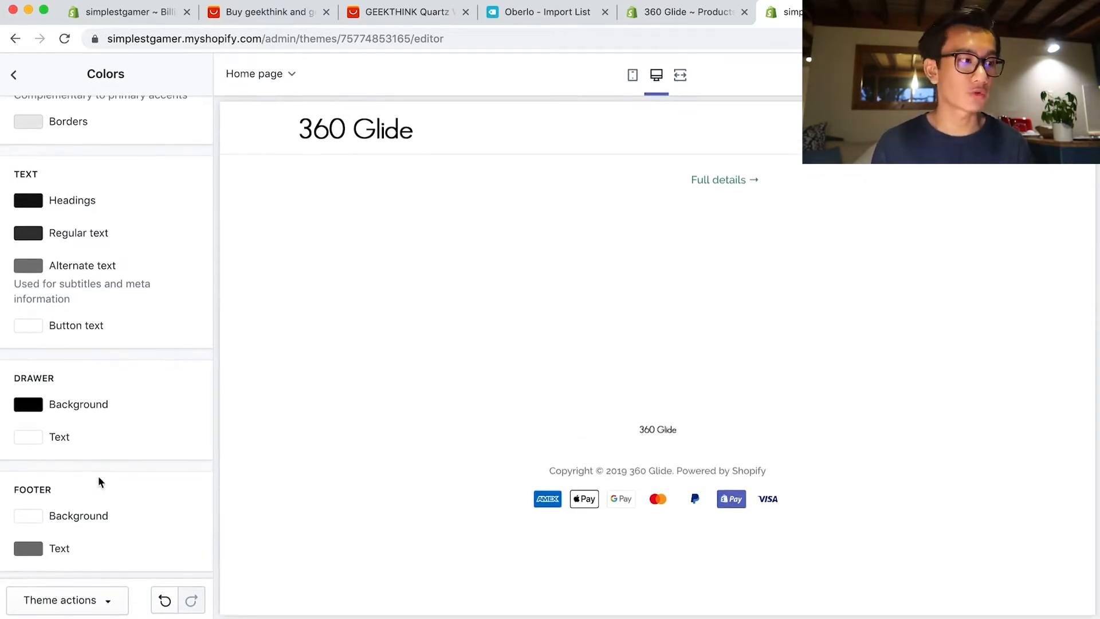
# Step: Set the footer's custom logo width to 500 pixels
pyautogui.click(44, 78)
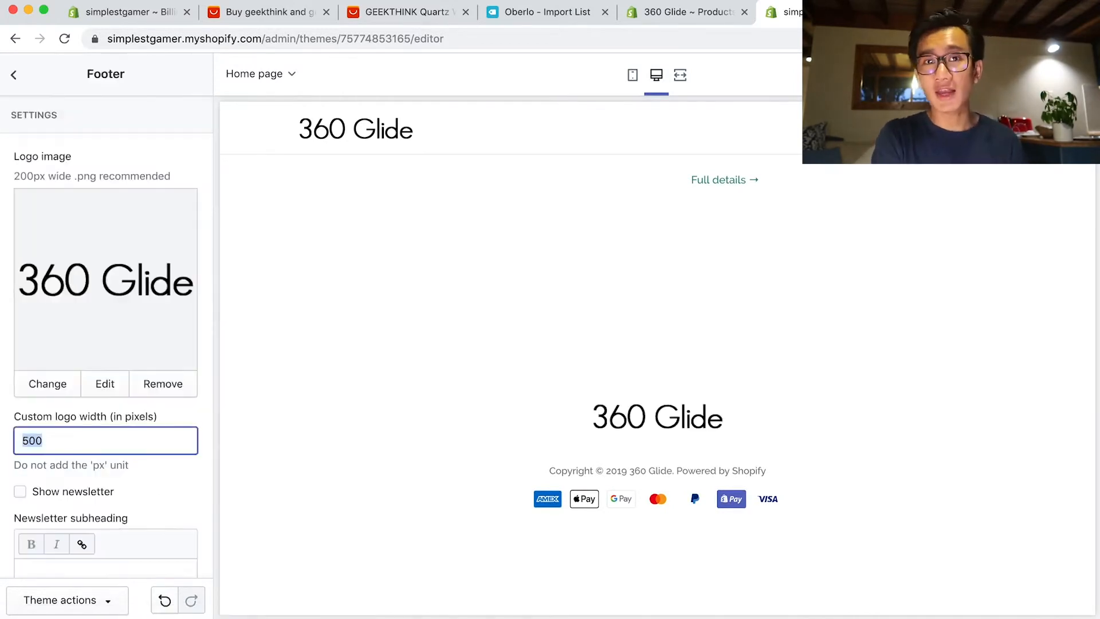
pyautogui.scroll(-5, 137, 470)
pyautogui.scroll(8, 108, 359)
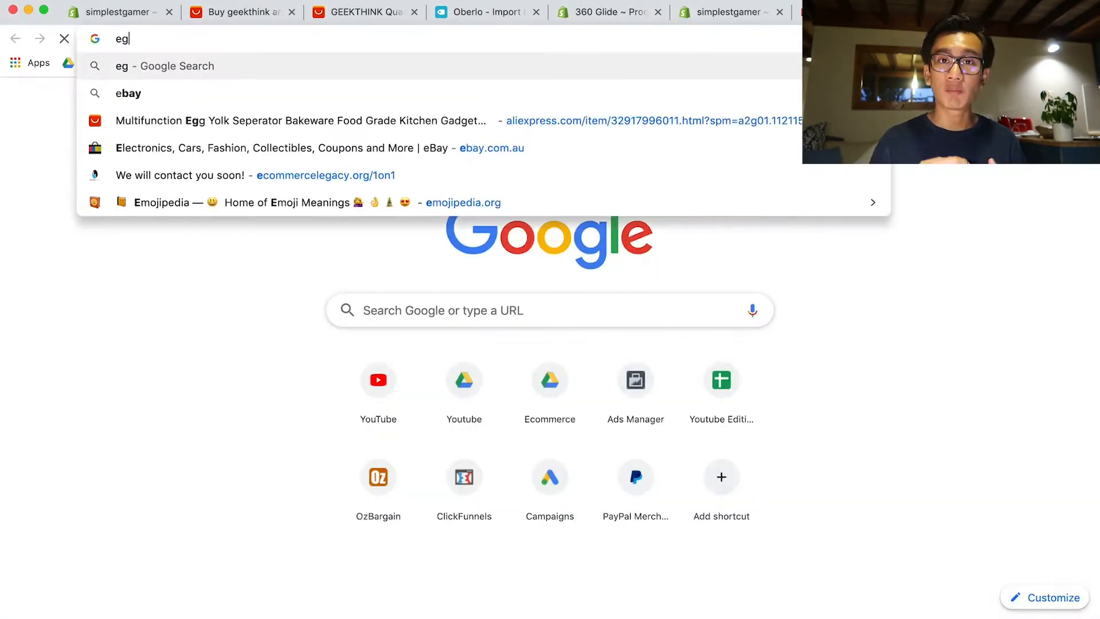
# Step: Look up the spelling of "ergonomic design" on Google and enter "Ergonomic Design" as the red-suit collage section's heading
pyautogui.write('ergon')
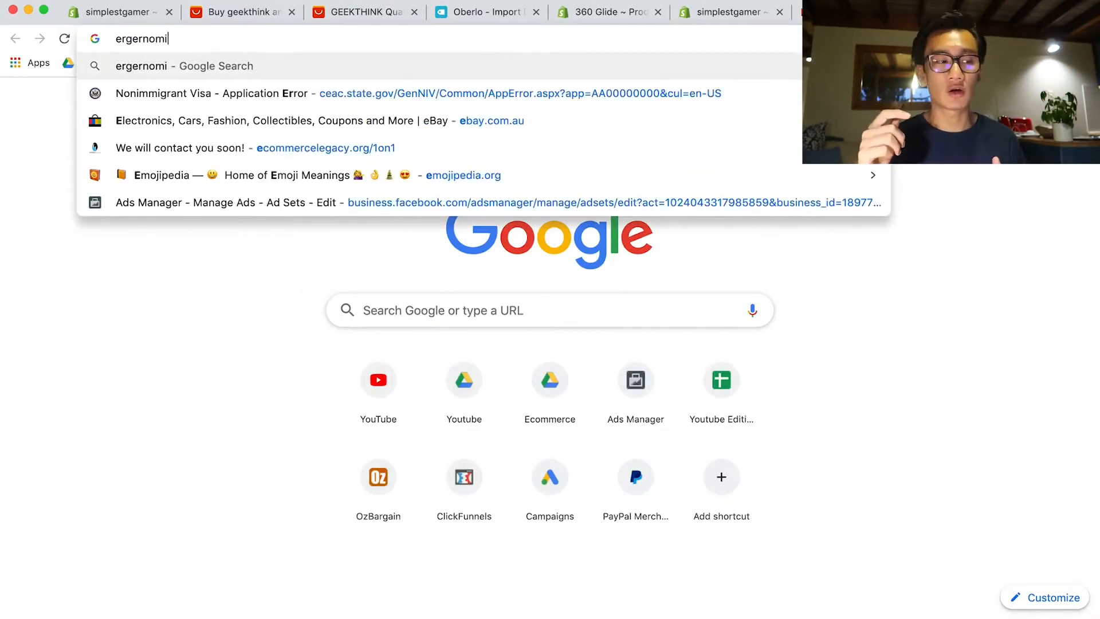
pyautogui.write('design')
pyautogui.press('Return')
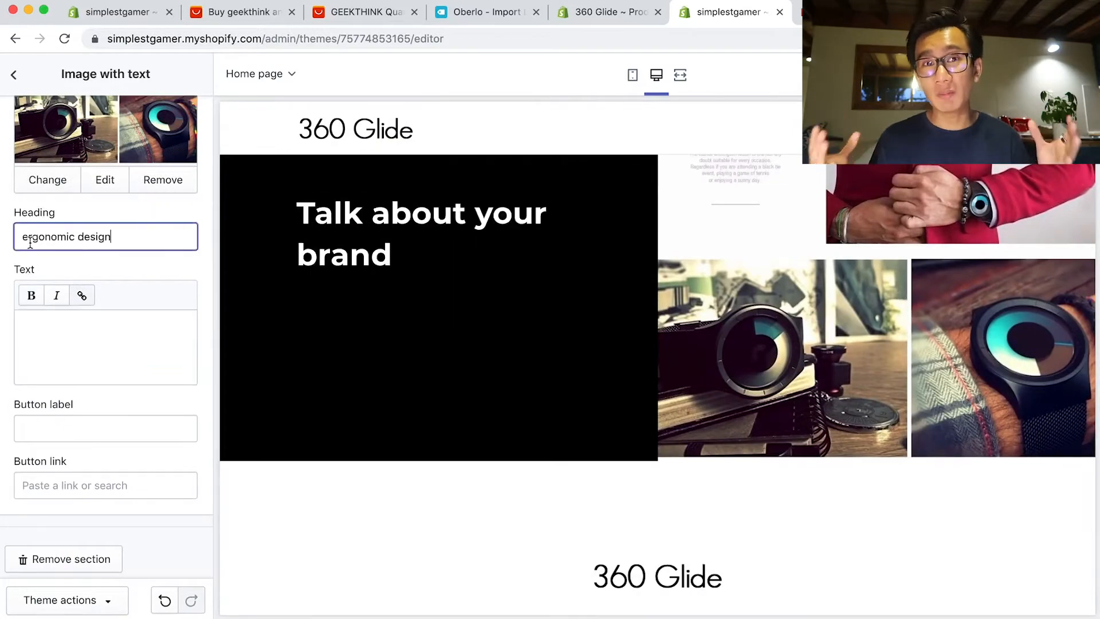
pyautogui.click(22, 81)
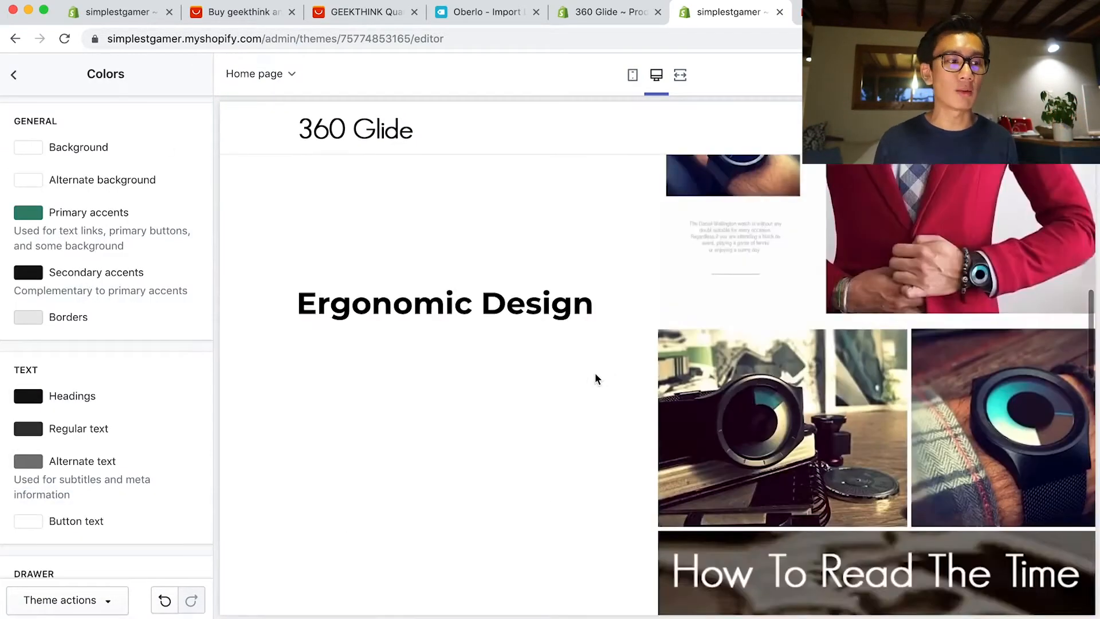
# Step: Switch to the 360 Glide product page, close the collage preview, and preview the product image of the black mesh strap
pyautogui.scroll(-3, 598, 375)
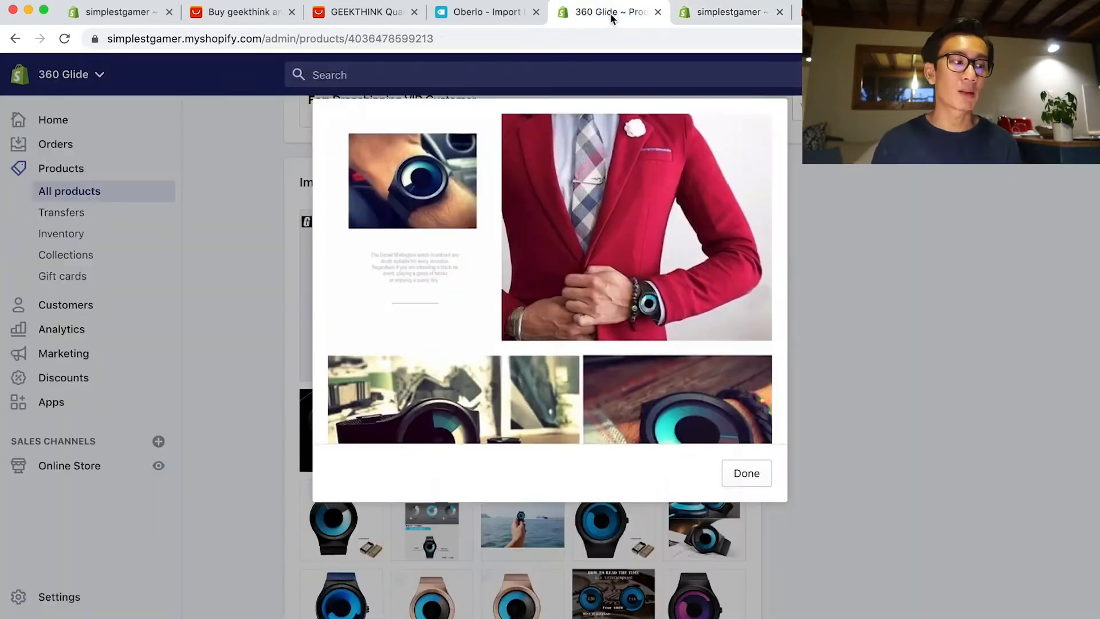
pyautogui.click(723, 472)
pyautogui.scroll(7, 803, 428)
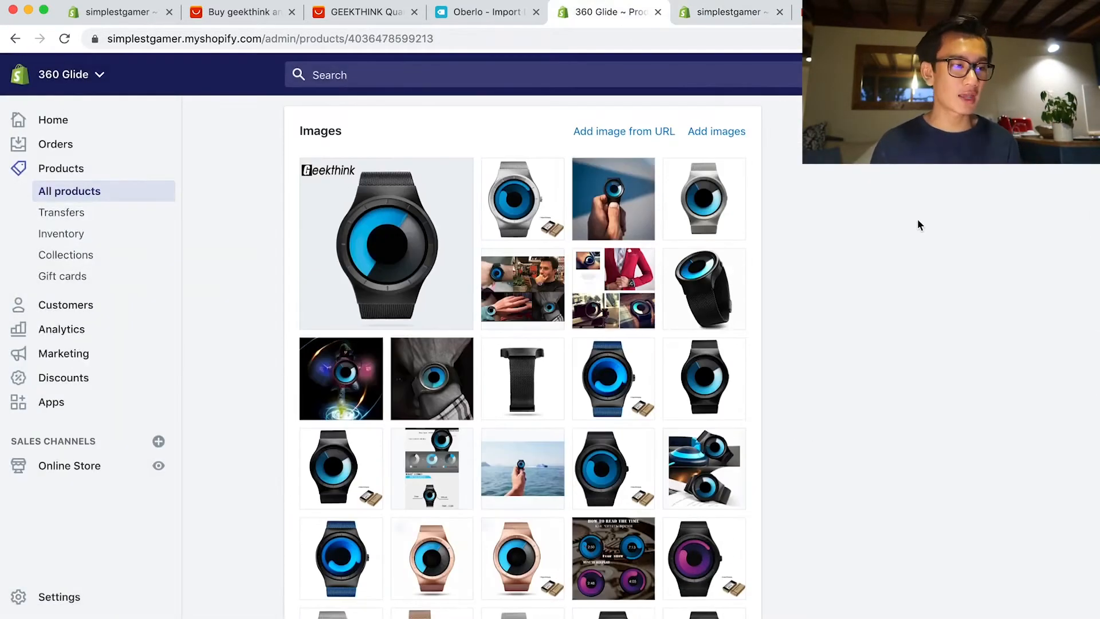
pyautogui.scroll(-4, 877, 263)
pyautogui.scroll(4, 861, 280)
pyautogui.moveTo(503, 369)
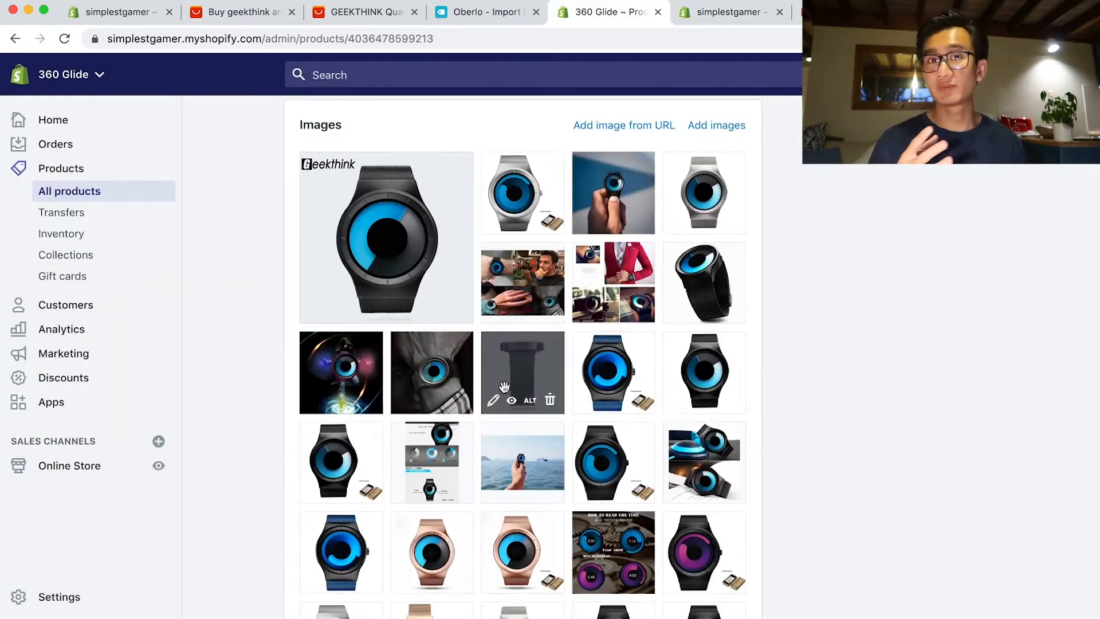
pyautogui.click(512, 400)
# Step: Check the strap material in the watch's AliExpress listing, and return to the product page's strap image preview
pyautogui.click(487, 11)
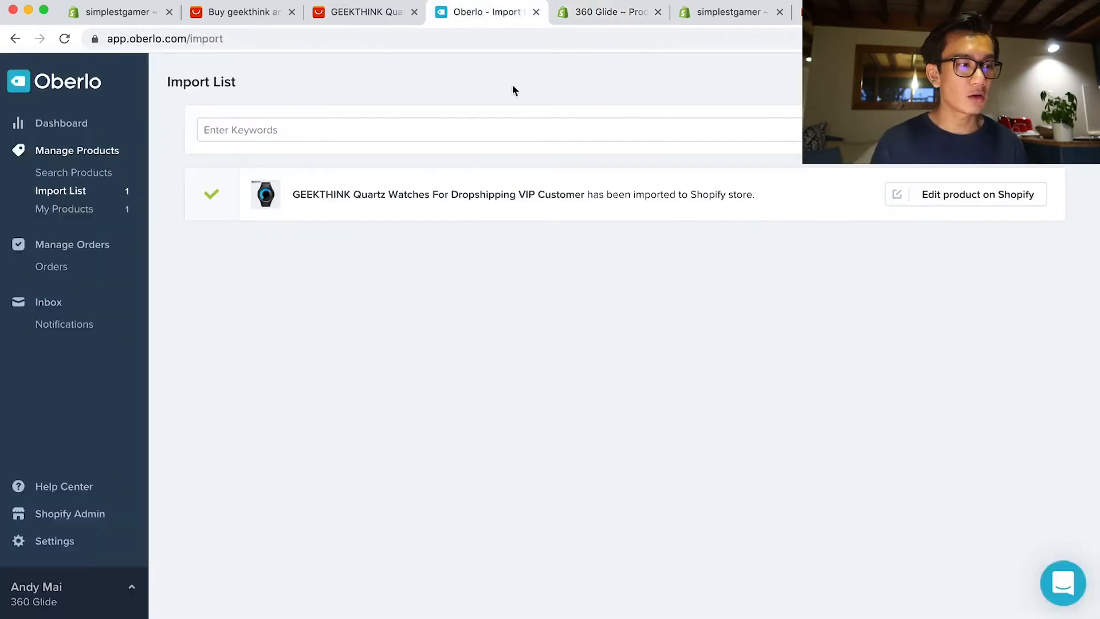
pyautogui.click(367, 12)
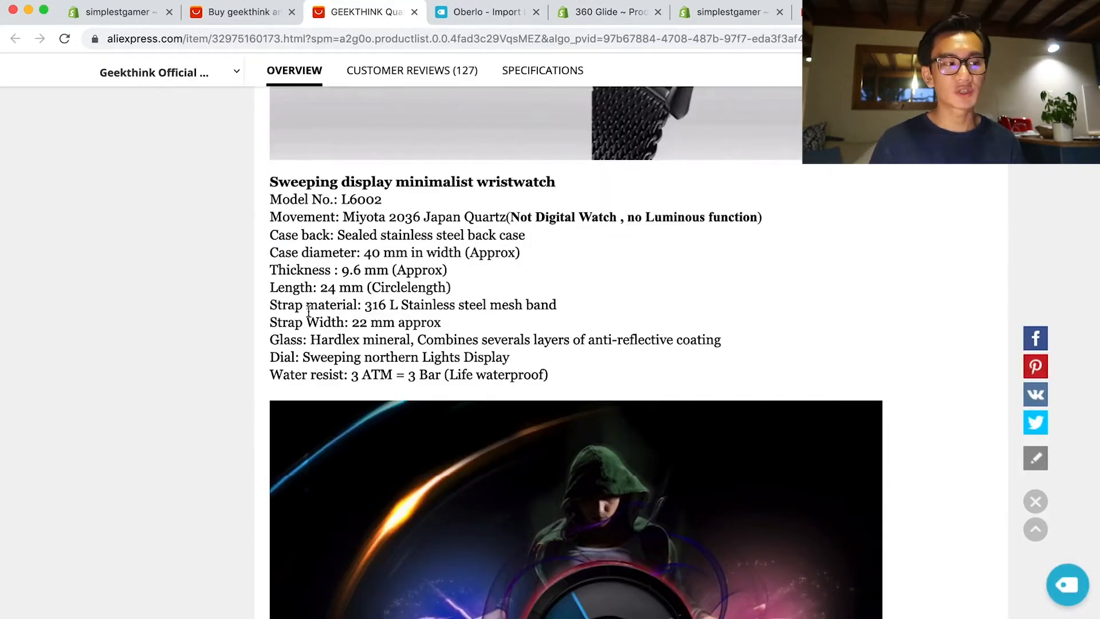
pyautogui.click(585, 18)
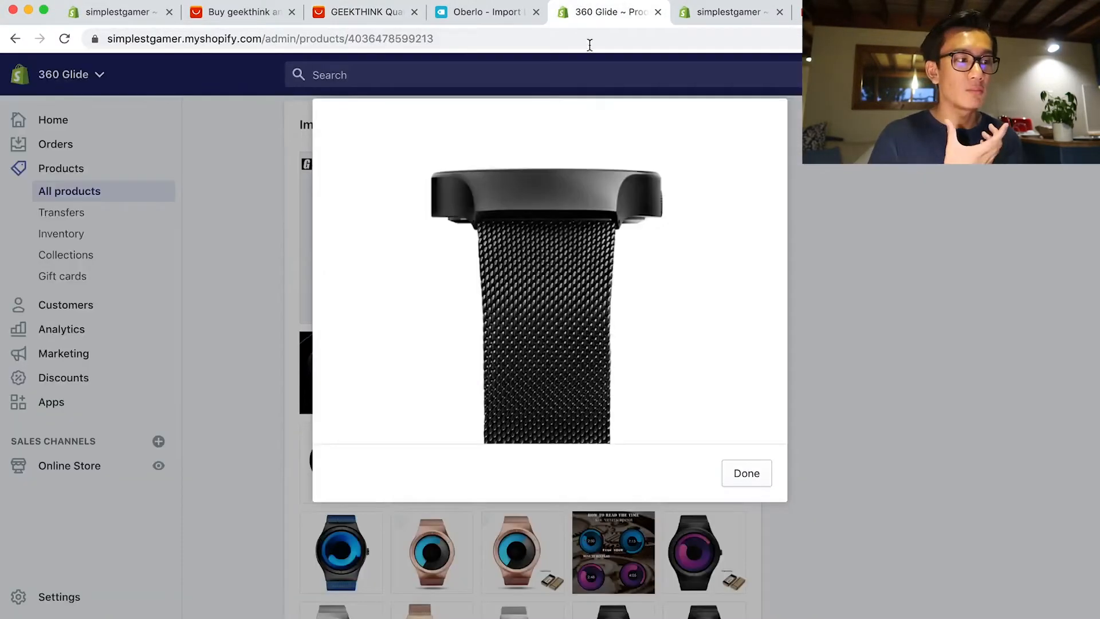
# Step: Save the previewed strap image to the Resources folder as a JPEG image
pyautogui.rightClick(581, 315)
pyautogui.click(610, 342)
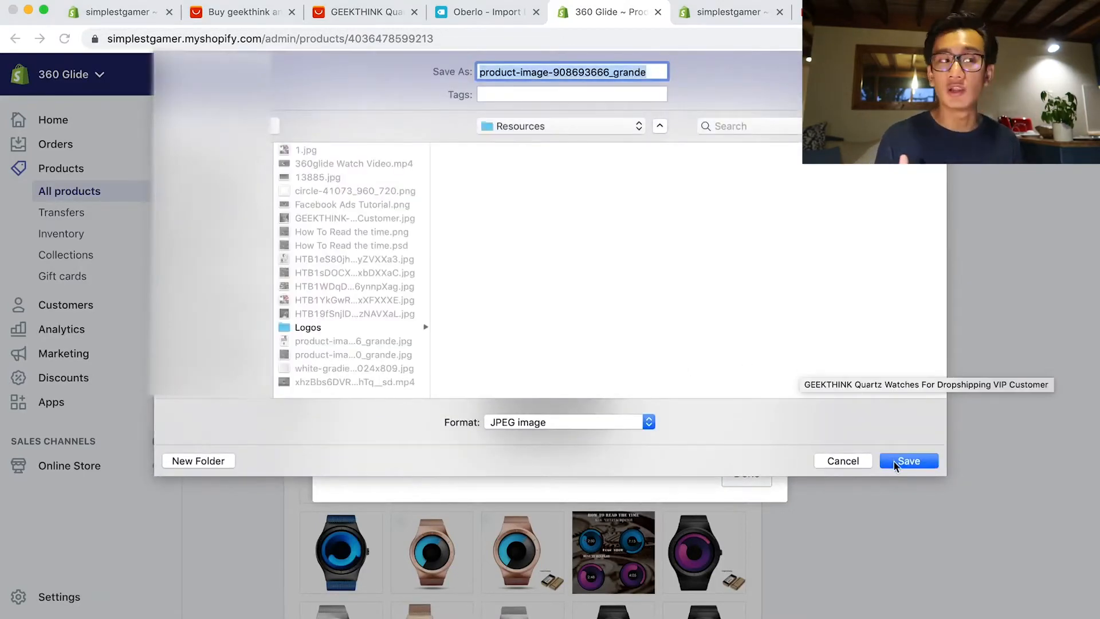
pyautogui.click(904, 461)
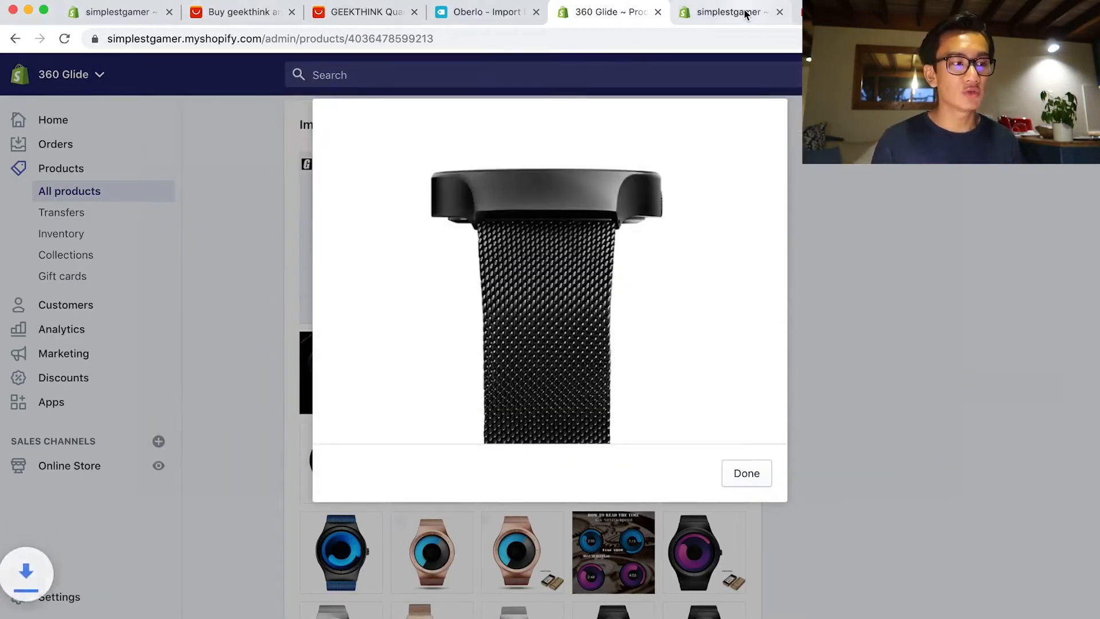
# Step: Back in the theme editor, add an image-with-text section with the black mesh strap image and delete its placeholder text
pyautogui.click(742, 12)
pyautogui.scroll(4, 461, 354)
pyautogui.scroll(-4, 462, 353)
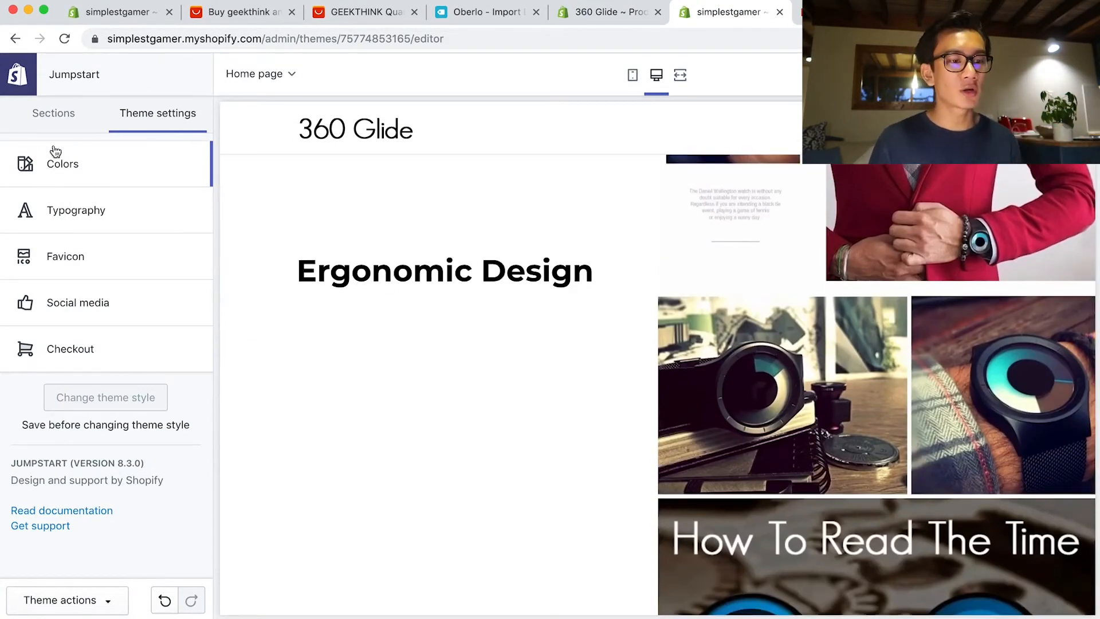
pyautogui.click(48, 122)
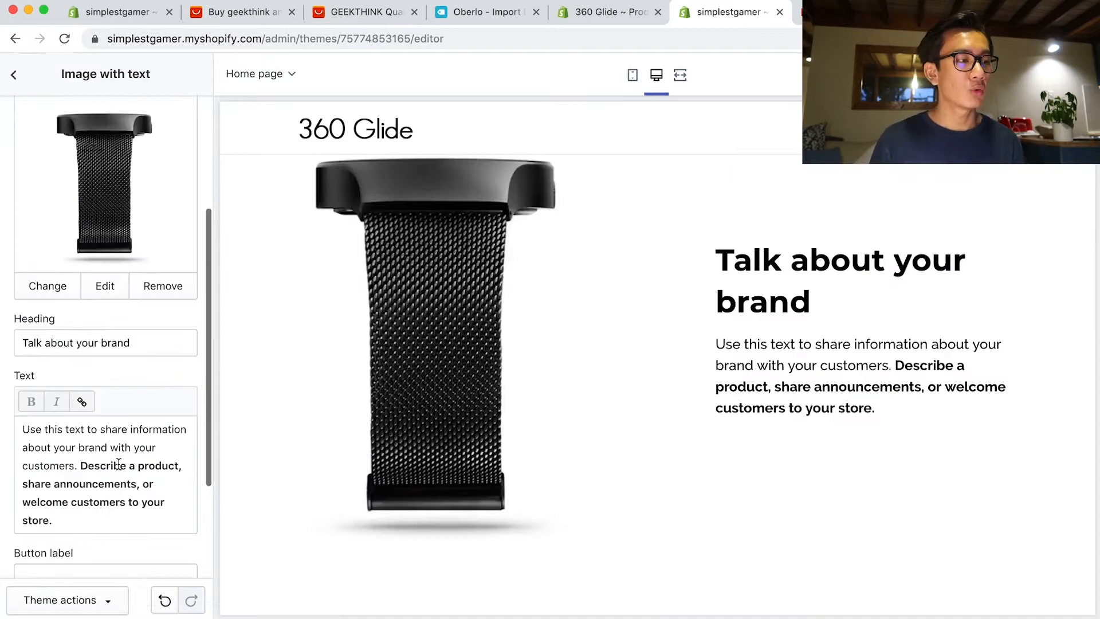
pyautogui.click(119, 477)
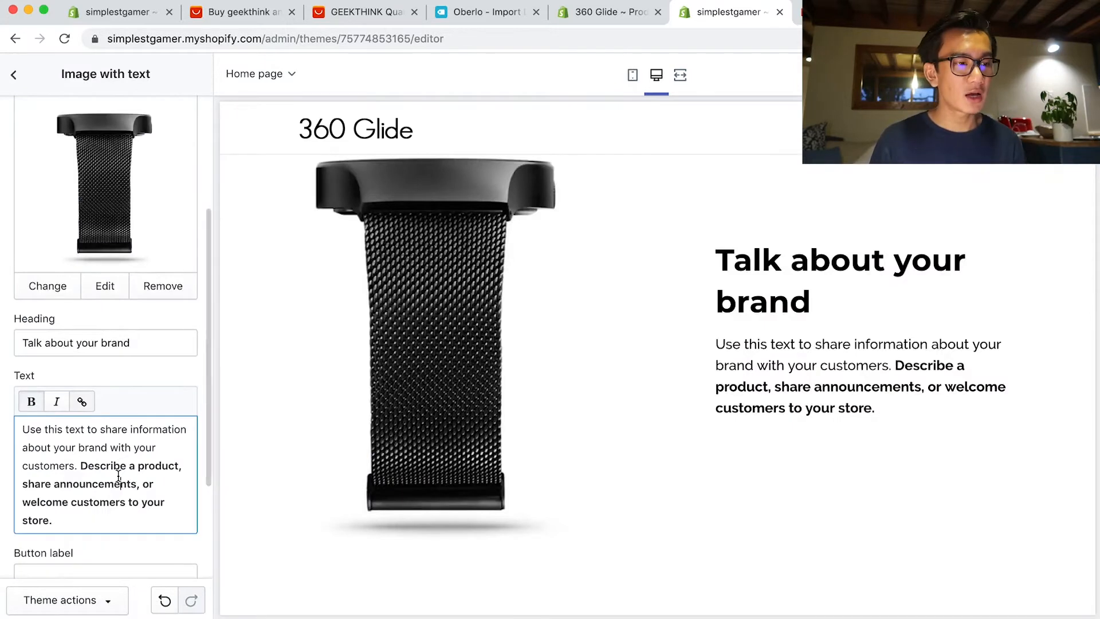
pyautogui.press('super+a')
pyautogui.press('BackSpace')
# Step: Set the strap section's heading to "Stainless Steel" and return to the section list
pyautogui.click(123, 342)
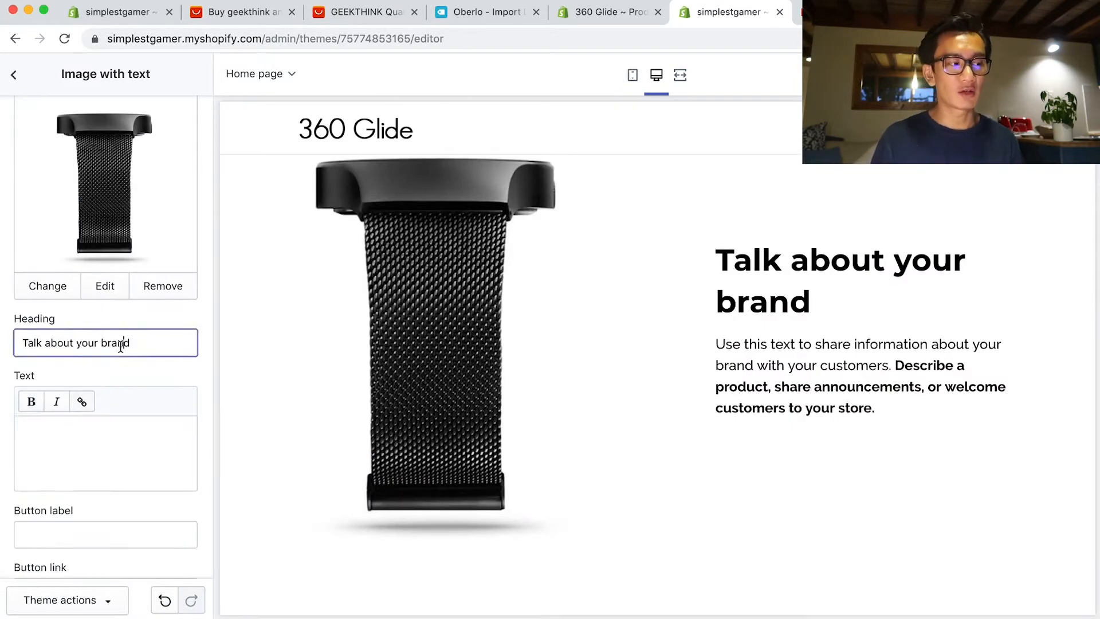
pyautogui.press('super+a')
pyautogui.write('Sta')
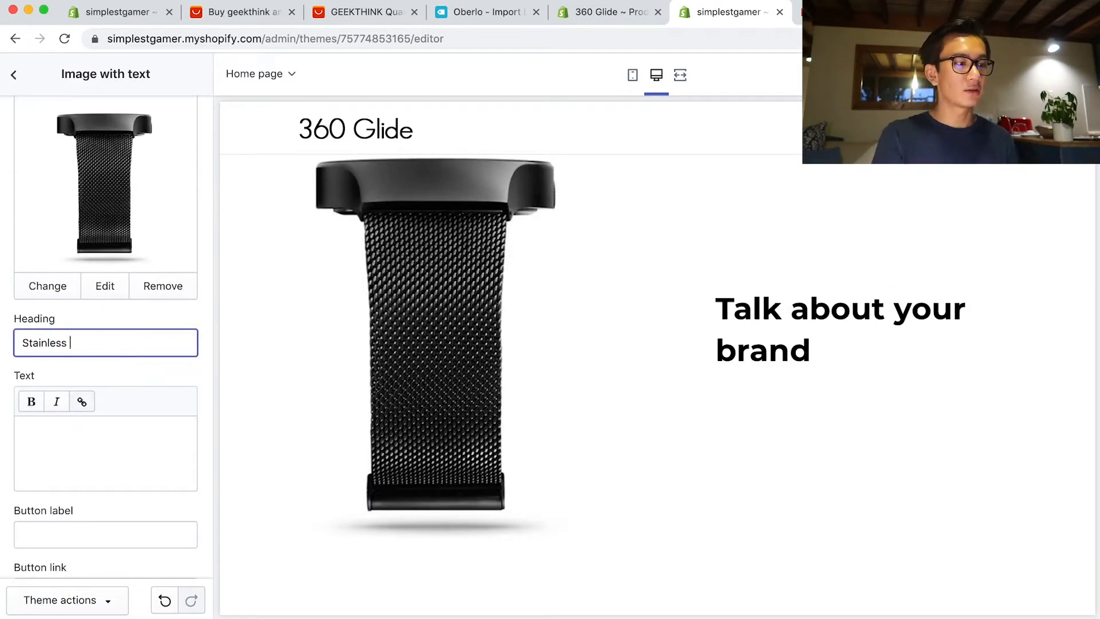
pyautogui.write('inless Steel')
pyautogui.scroll(-3, 63, 401)
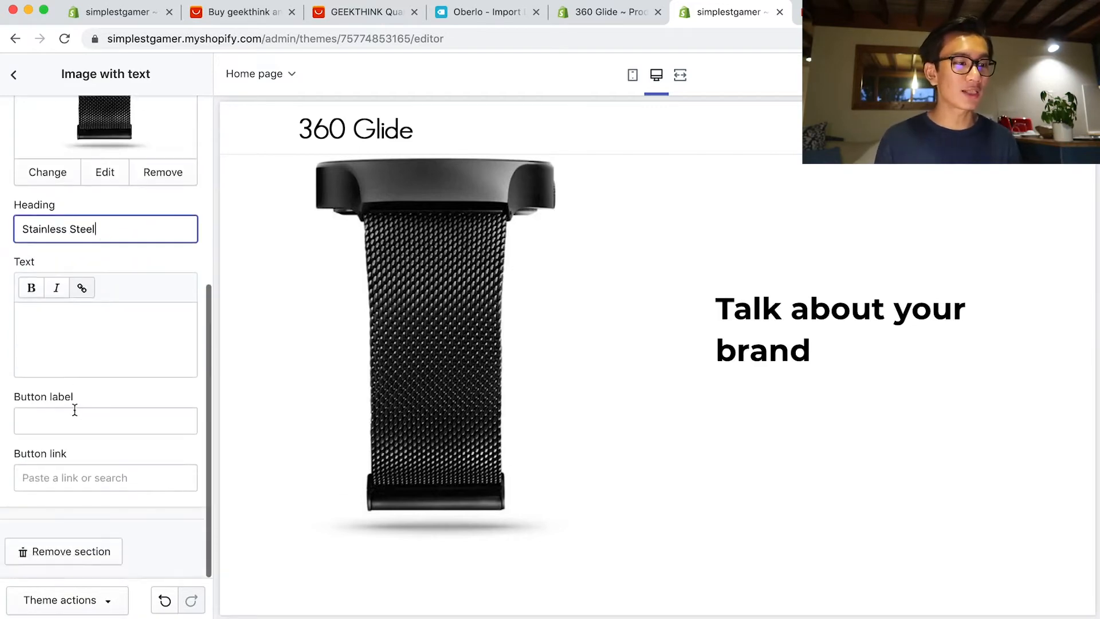
pyautogui.click(13, 74)
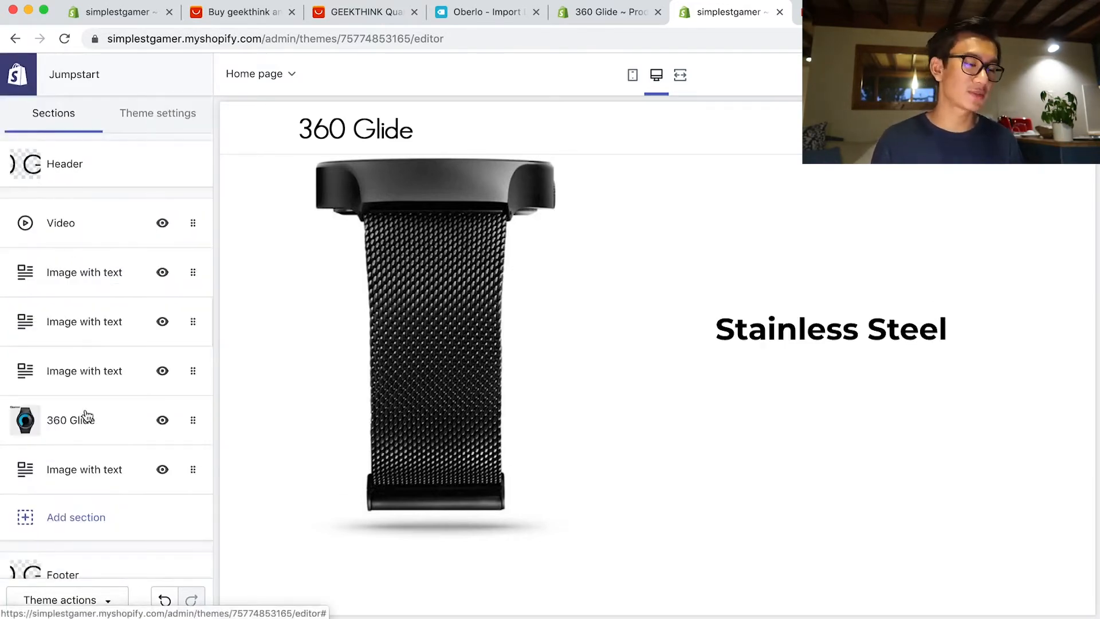
# Step: Add an "Image with text overlay" section and use the photo of the watch held over the sea as its background
pyautogui.click(77, 517)
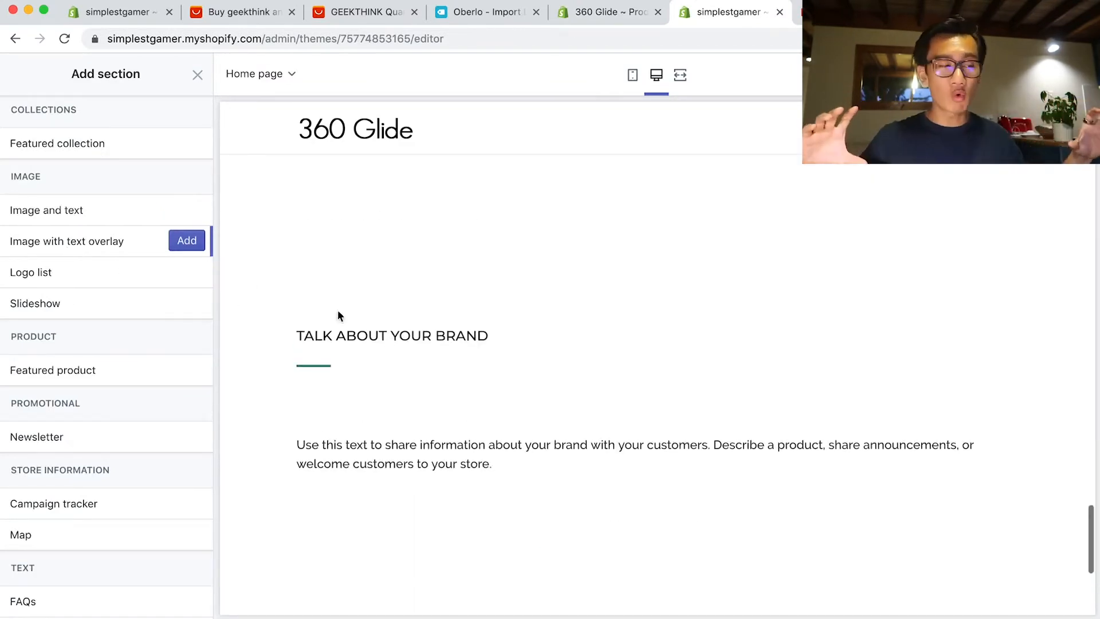
pyautogui.click(187, 240)
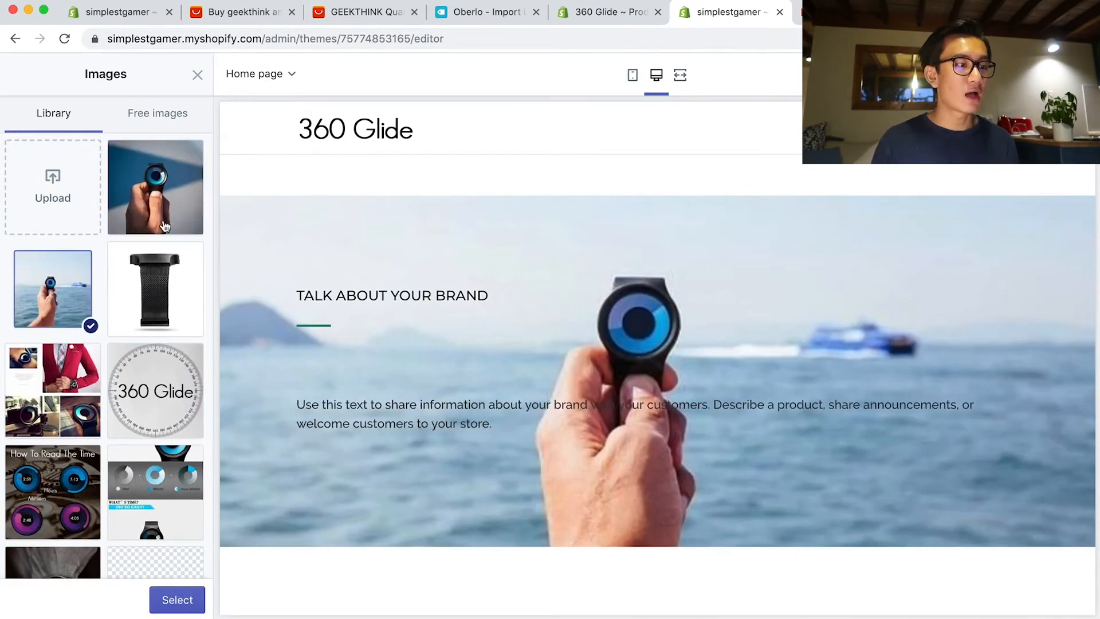
pyautogui.click(176, 200)
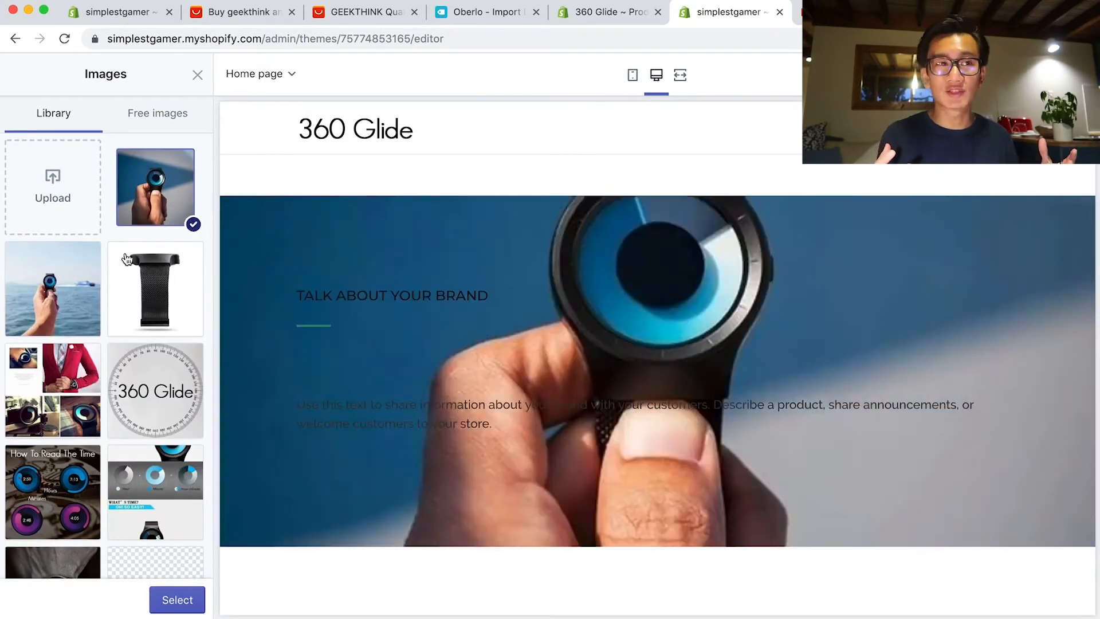
pyautogui.click(95, 311)
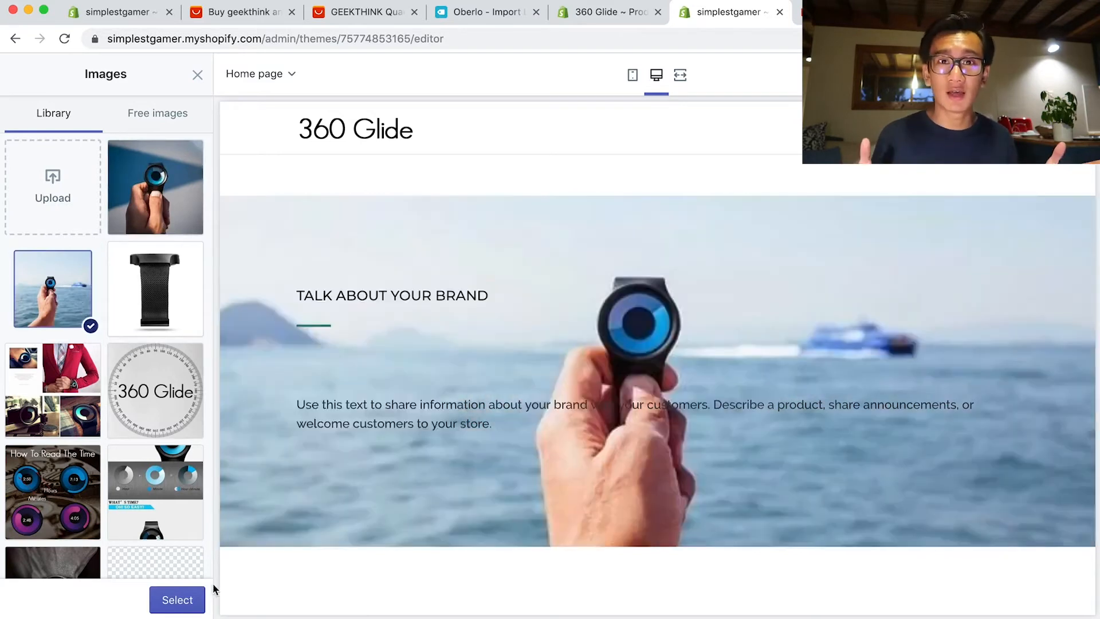
pyautogui.click(182, 600)
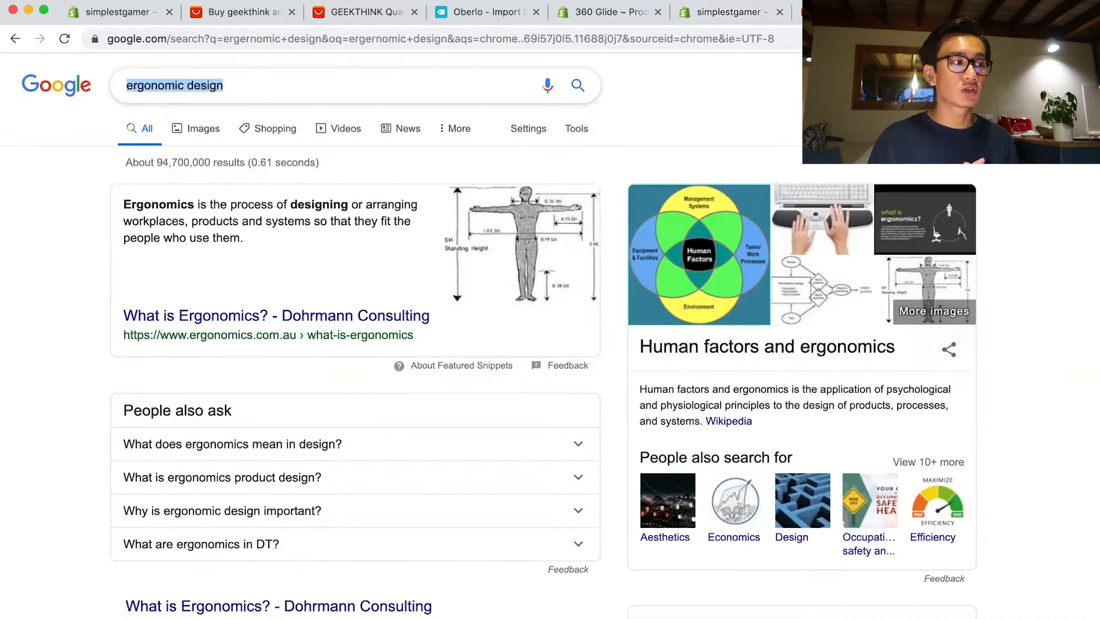
# Step: Open rolex.com in the Google search tab and select the introductory paragraph under the "Rolex Watches" heading for reuse
pyautogui.press('super+l')
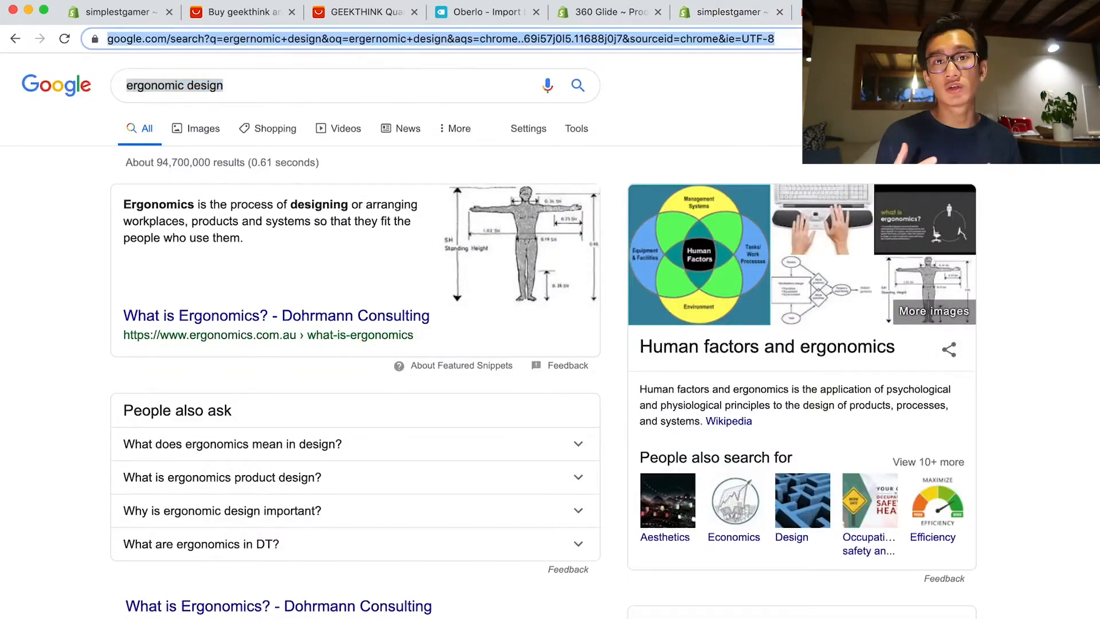
pyautogui.write('rolex.com')
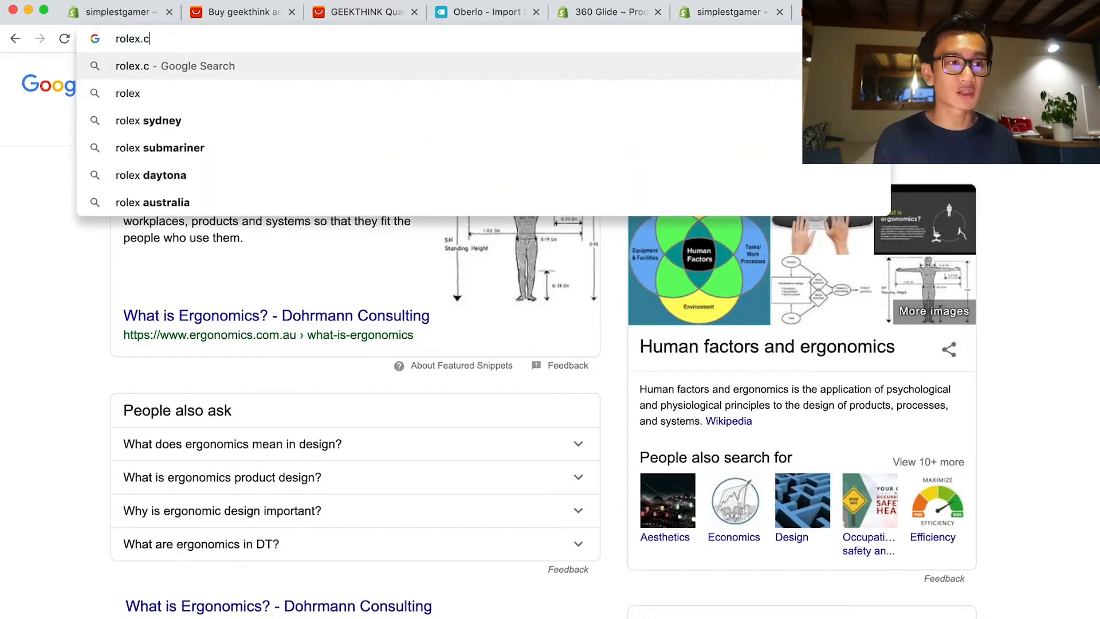
pyautogui.press('Return')
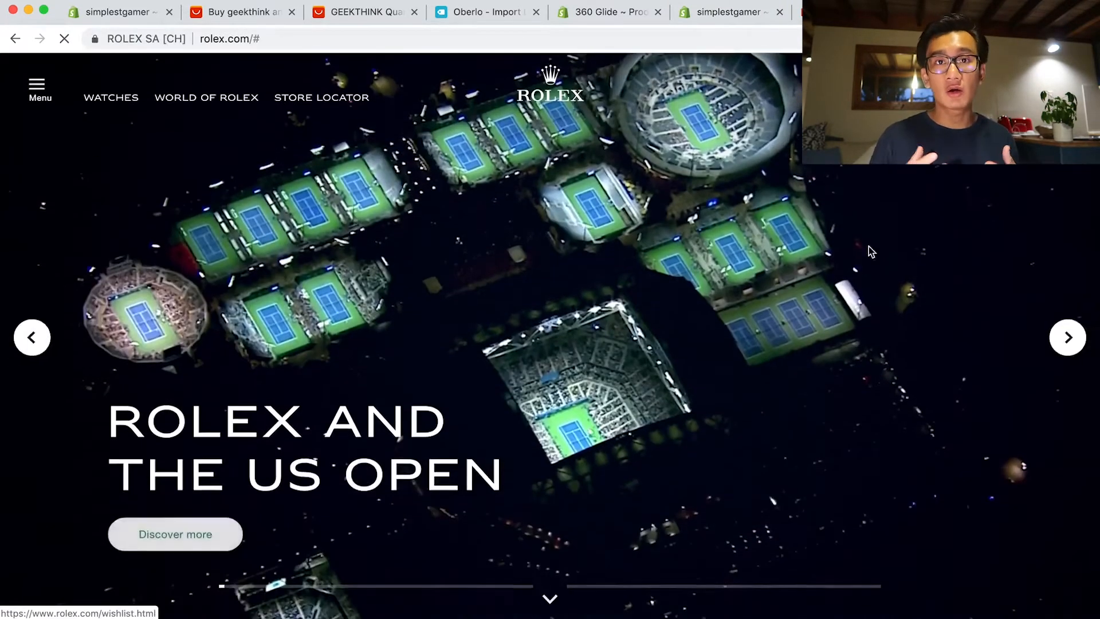
pyautogui.scroll(-4, 869, 246)
pyautogui.scroll(-15, 869, 246)
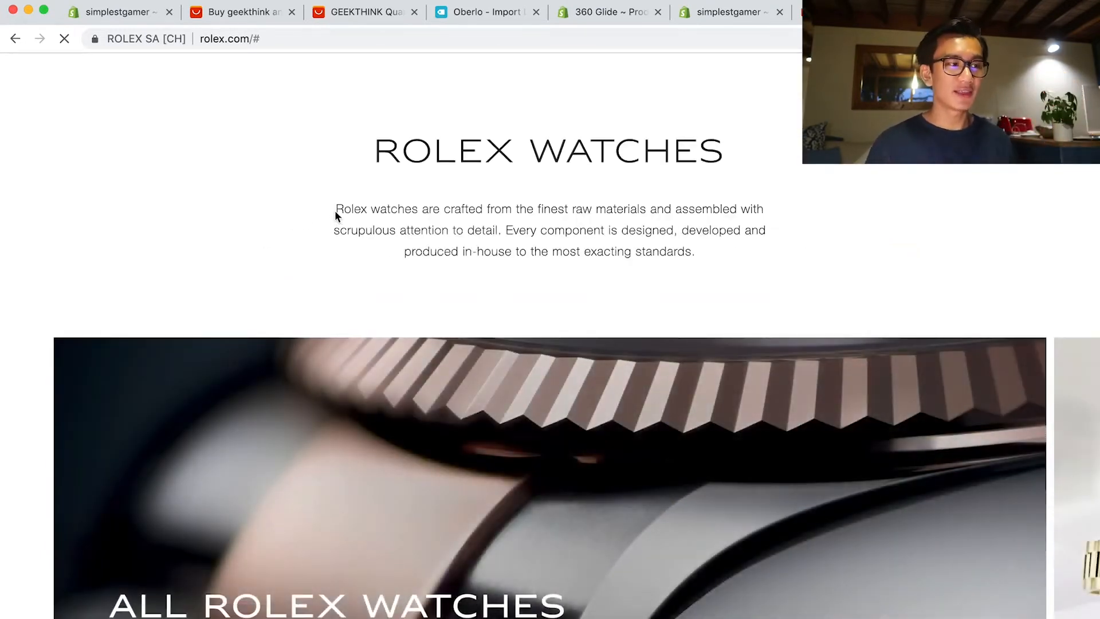
pyautogui.moveTo(336, 212); pyautogui.dragTo(794, 259)
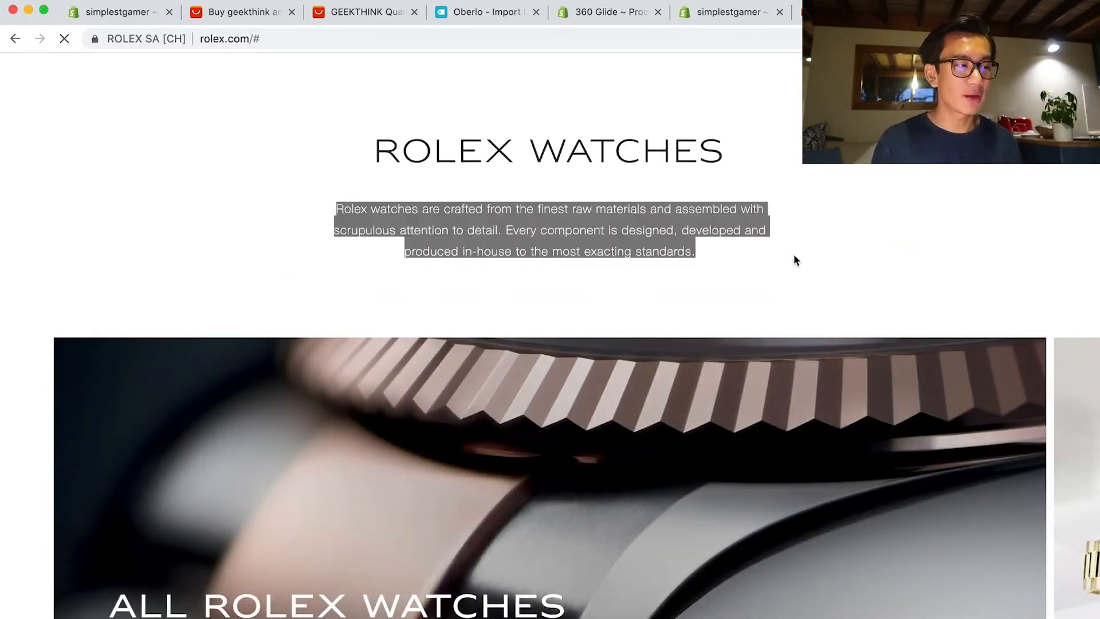
# Step: Give the overlay section the heading "360 Glide" and the Rolex paragraph reworded for 360 Glide, with a white overlay on the background image
pyautogui.click(699, 11)
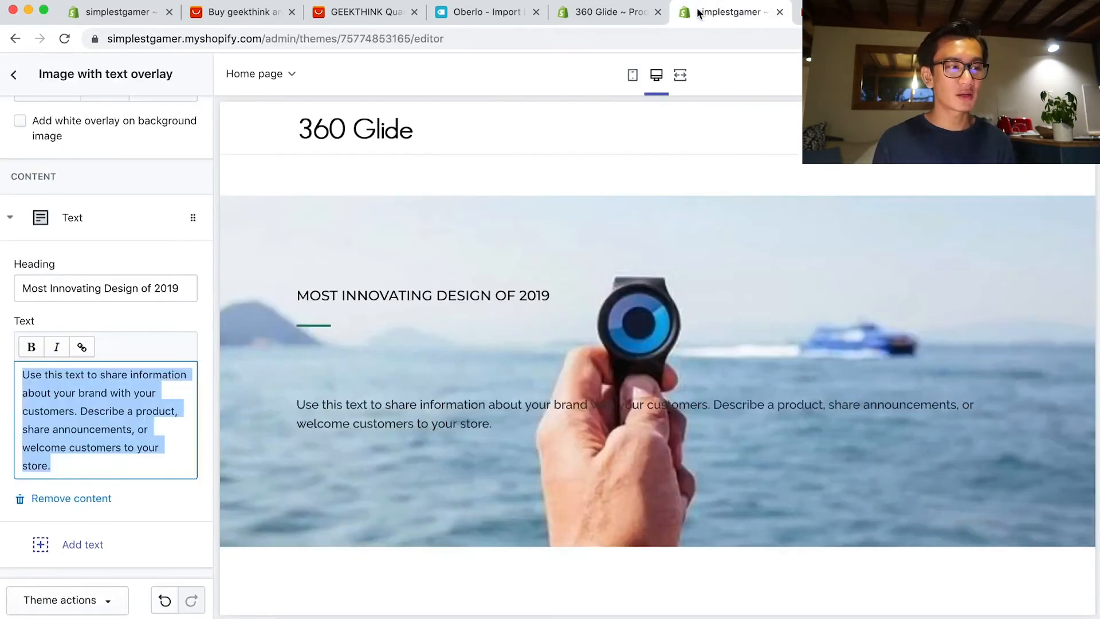
pyautogui.tripleClick(128, 286)
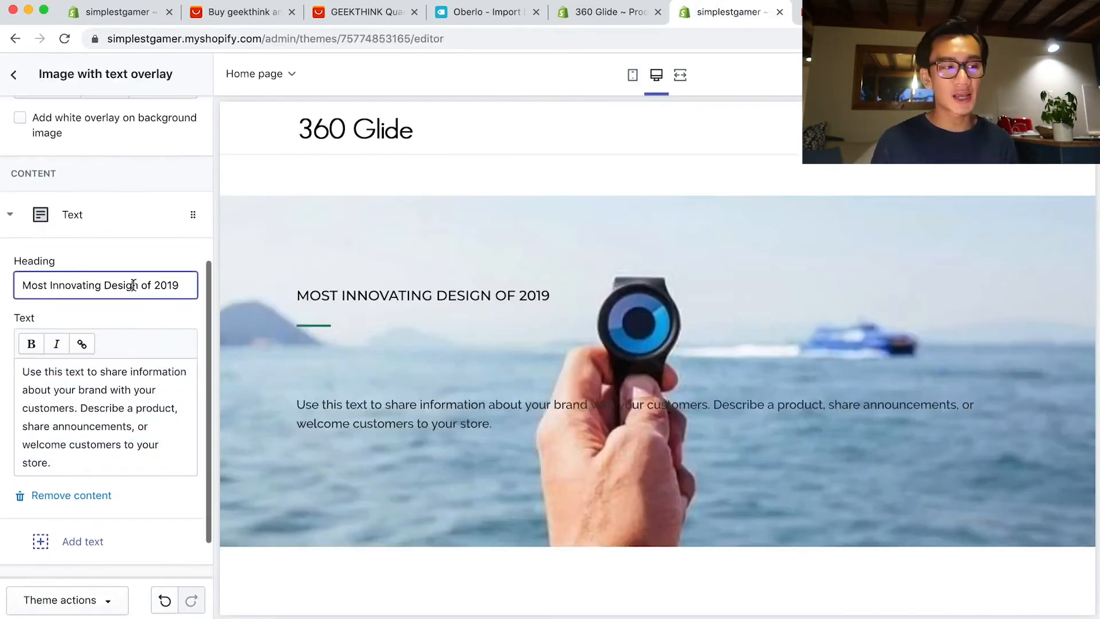
pyautogui.tripleClick(92, 411)
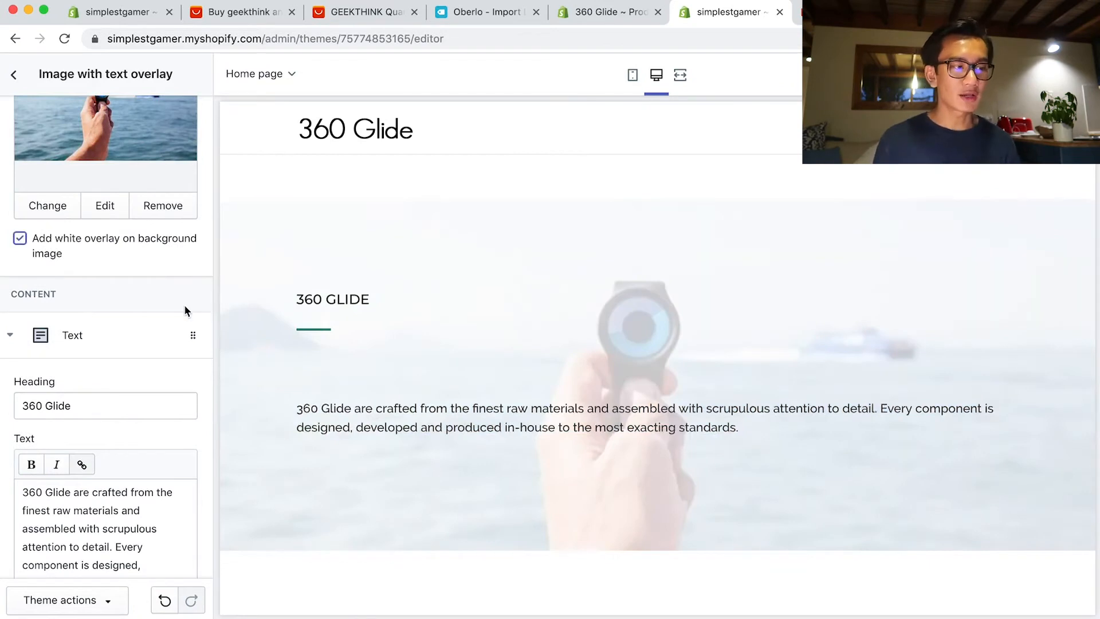
# Step: Change the regular text color to black in the theme colors
pyautogui.click(25, 79)
pyautogui.click(160, 117)
pyautogui.click(65, 169)
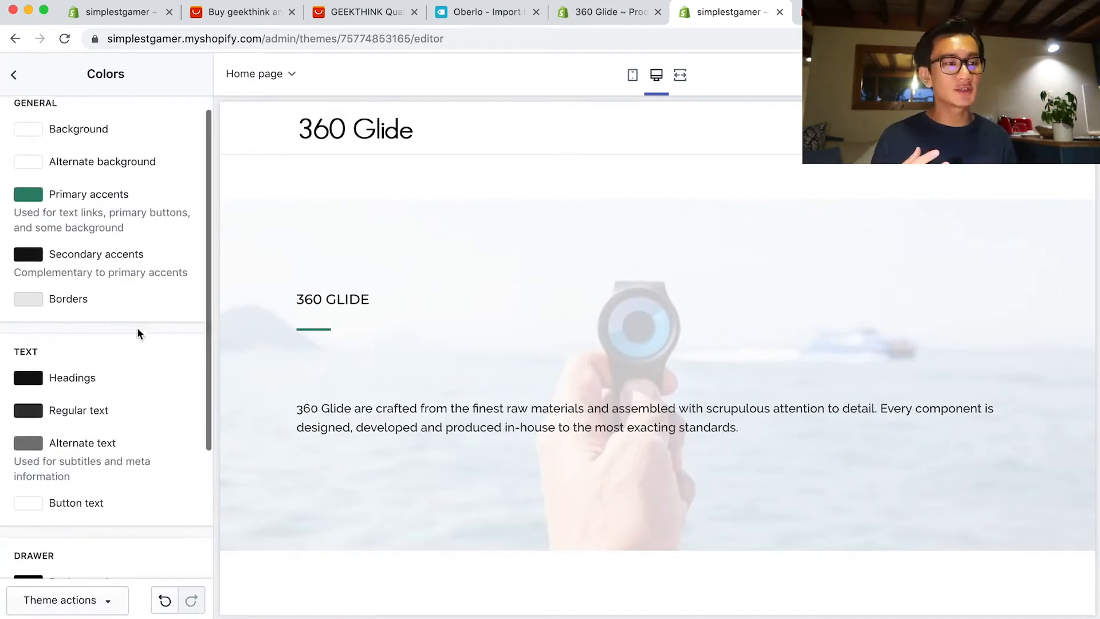
pyautogui.scroll(-2, 78, 387)
pyautogui.click(42, 373)
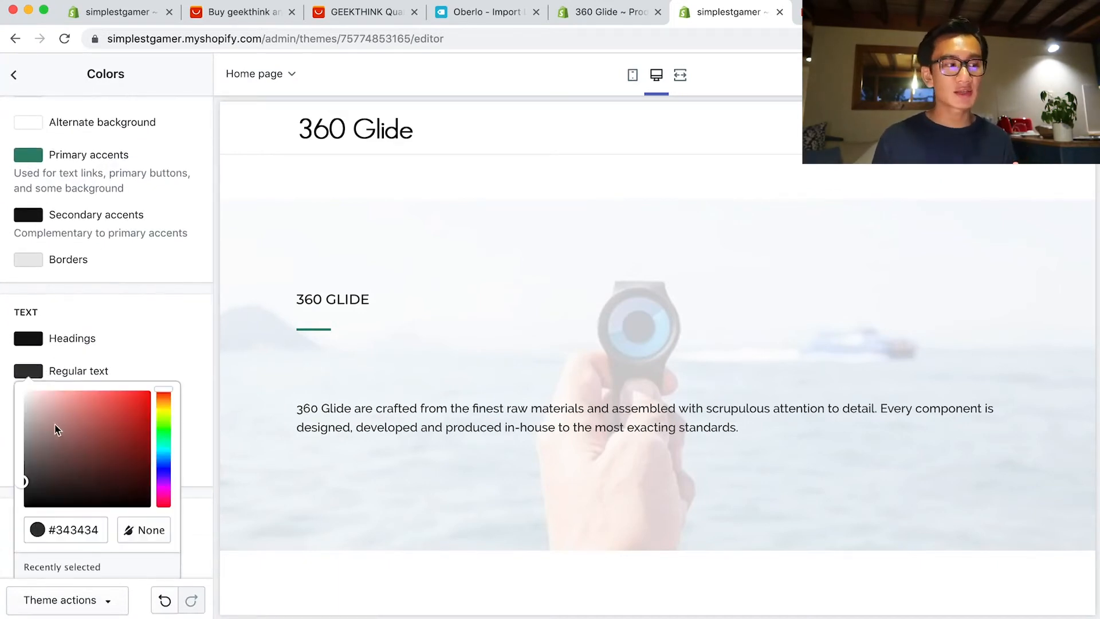
pyautogui.moveTo(38, 469); pyautogui.dragTo(18, 510)
pyautogui.click(15, 520)
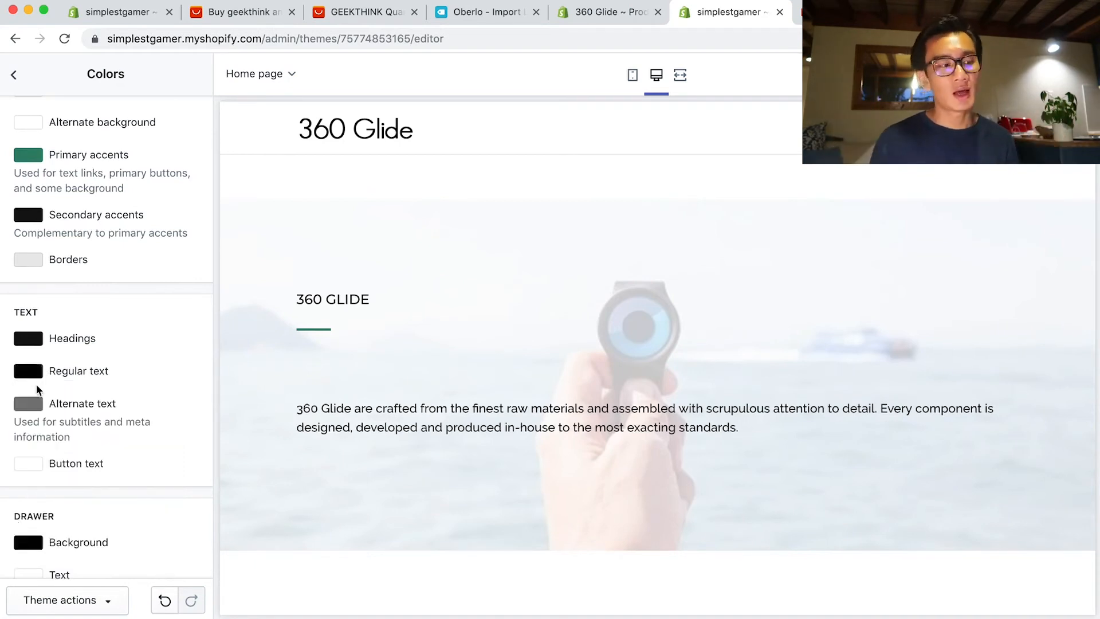
# Step: Change the alternate text color, used for subtitles and meta information, to black
pyautogui.click(27, 408)
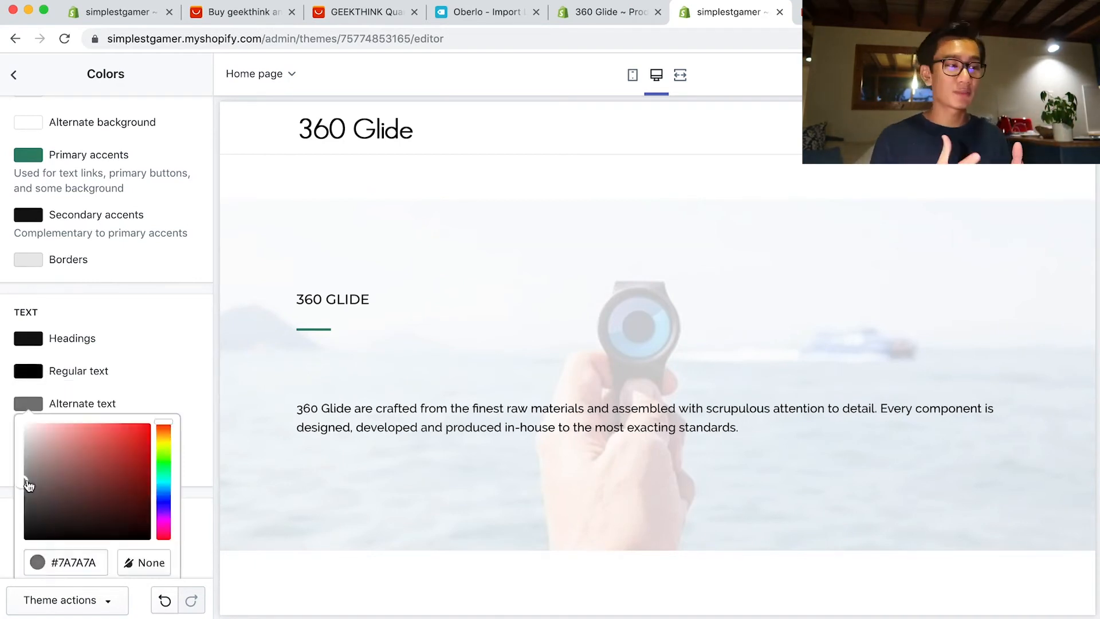
pyautogui.moveTo(29, 484); pyautogui.dragTo(3, 582)
pyautogui.click(3, 582)
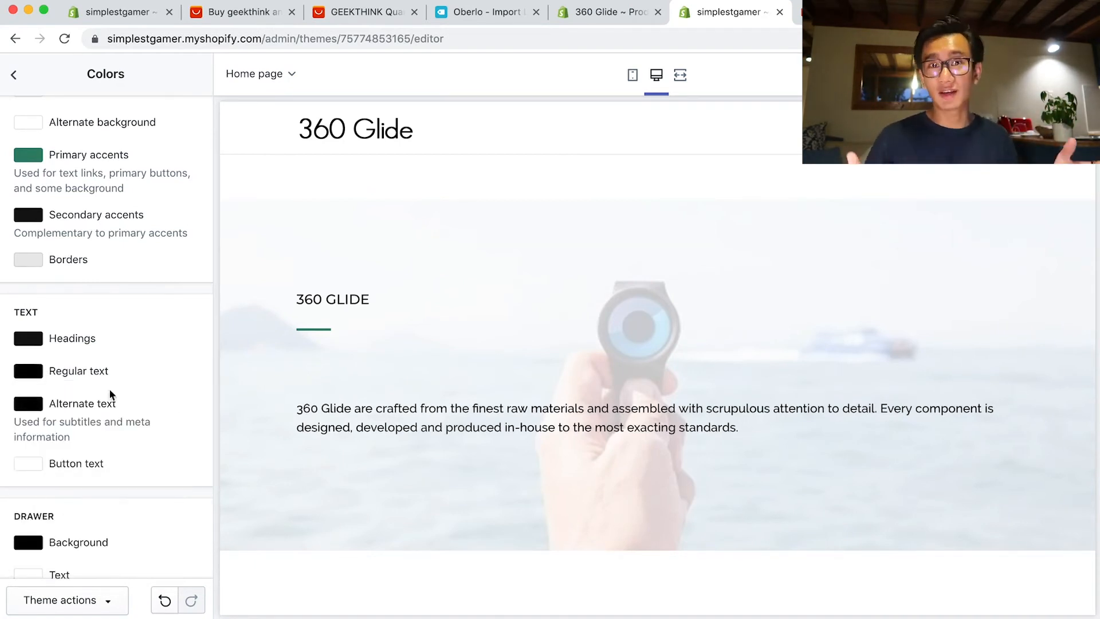
# Step: Return to the home page's section list and open the image with text overlay section
pyautogui.click(14, 74)
pyautogui.click(54, 115)
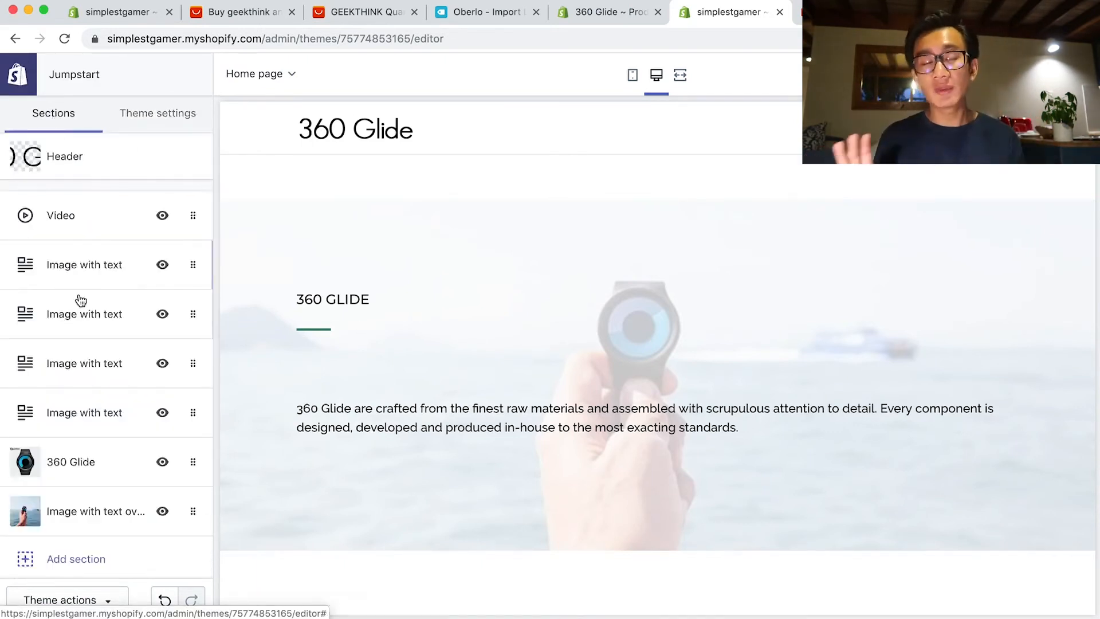
pyautogui.click(65, 512)
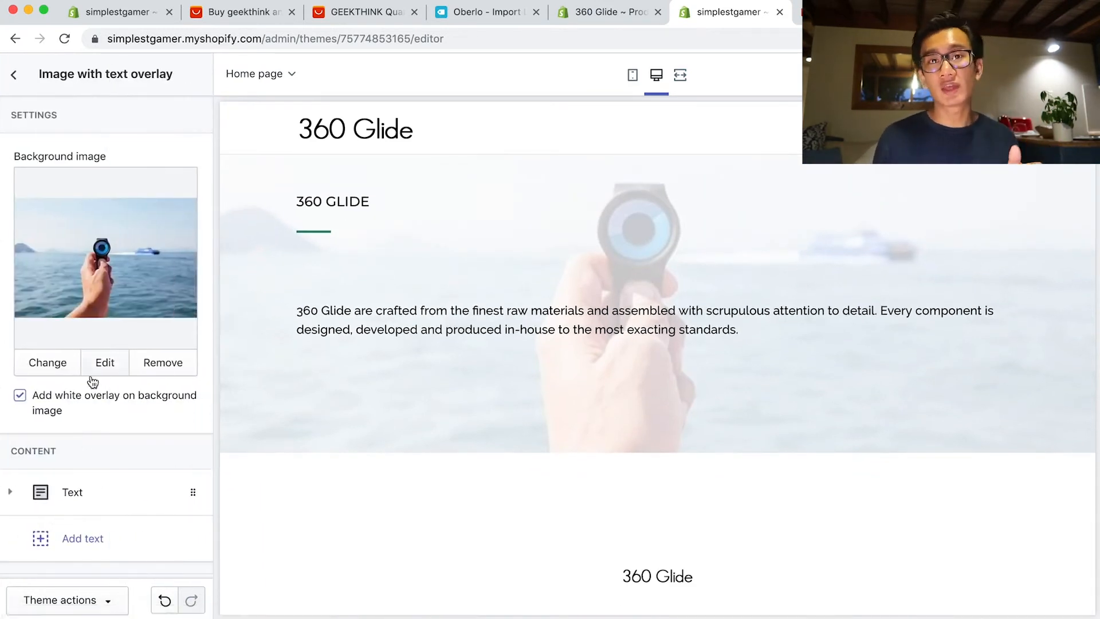
# Step: Replace the heading in the overlay section's text block with one beginning "Most Innovating"
pyautogui.scroll(-2, 92, 378)
pyautogui.click(80, 442)
pyautogui.scroll(-2, 79, 464)
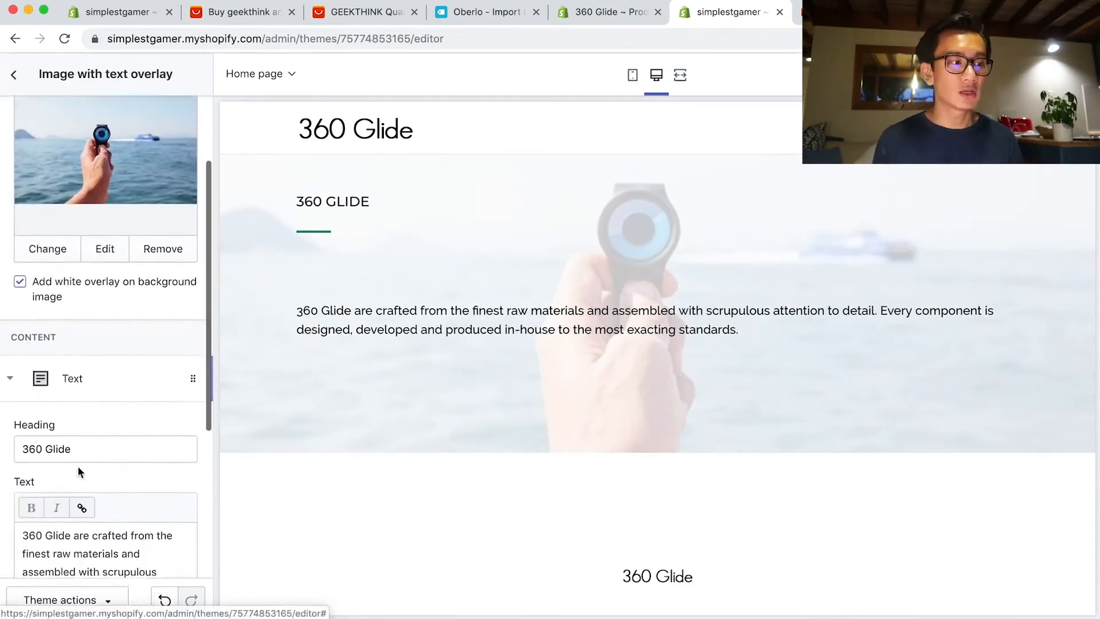
pyautogui.scroll(-1, 79, 467)
pyautogui.tripleClick(80, 436)
pyautogui.write('Most')
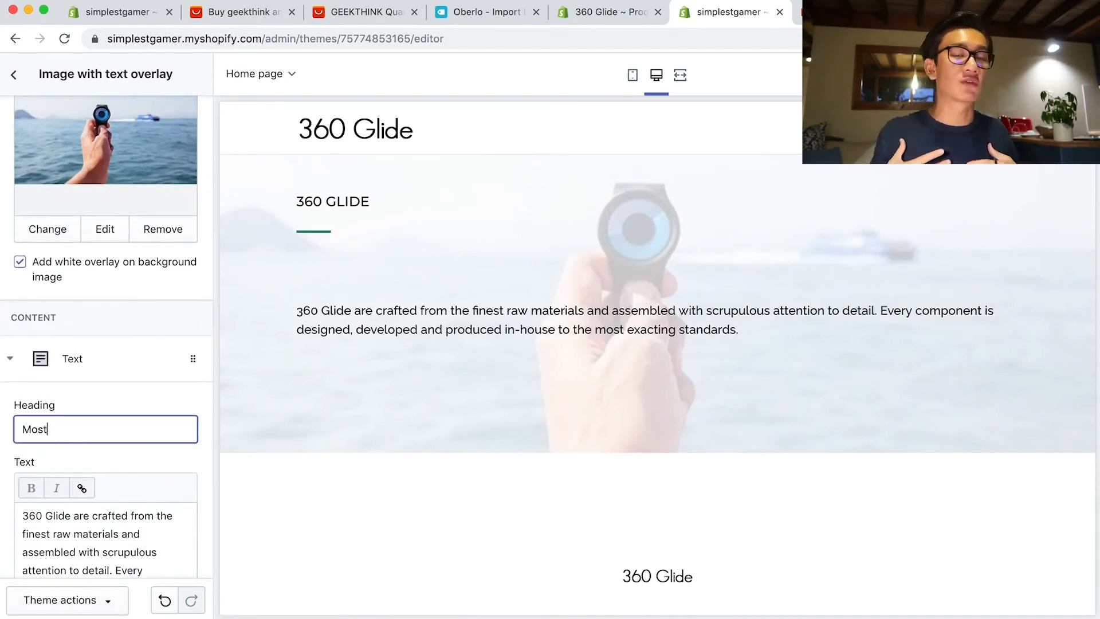
pyautogui.write(' Innovating Deis')
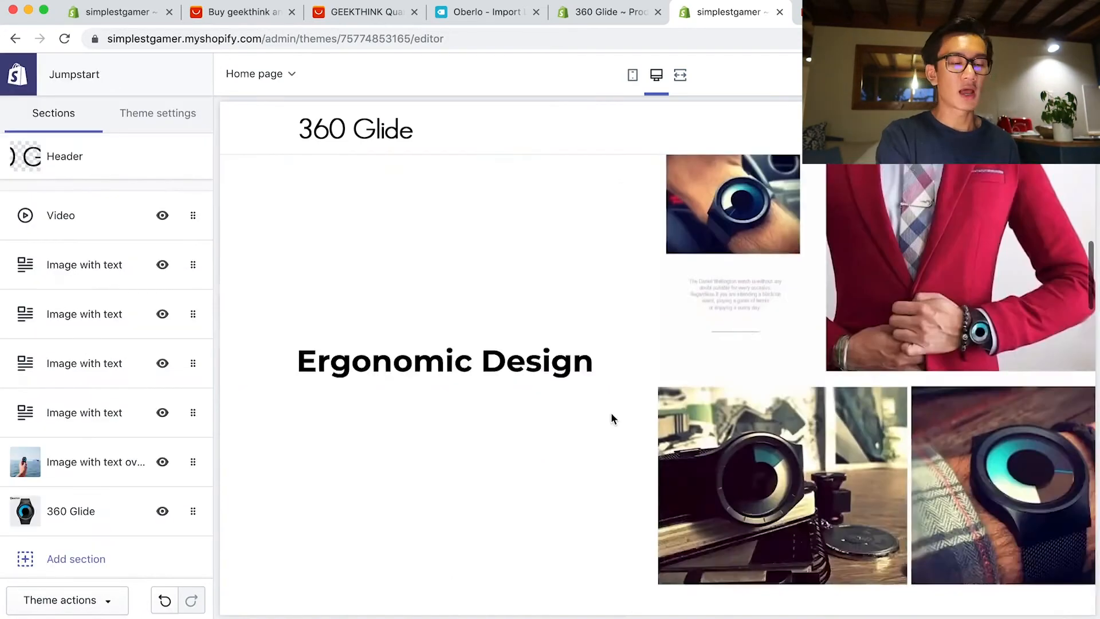
# Step: Open the image with text section that shows how to read the time and start editing its "Unique Model" heading
pyautogui.scroll(-10, 612, 418)
pyautogui.click(199, 320)
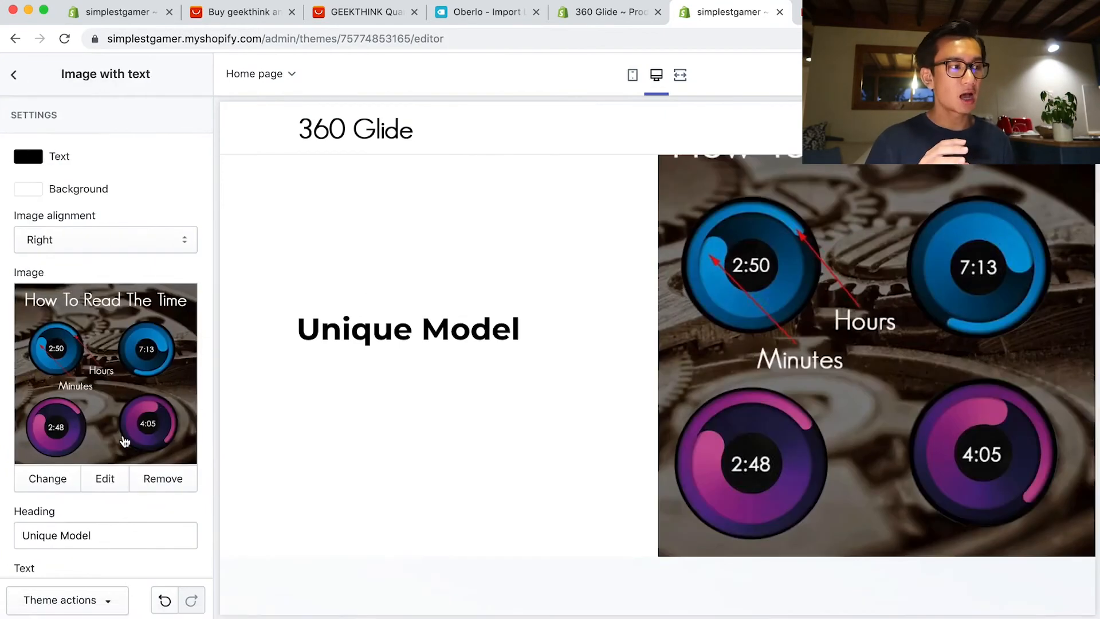
pyautogui.doubleClick(94, 537)
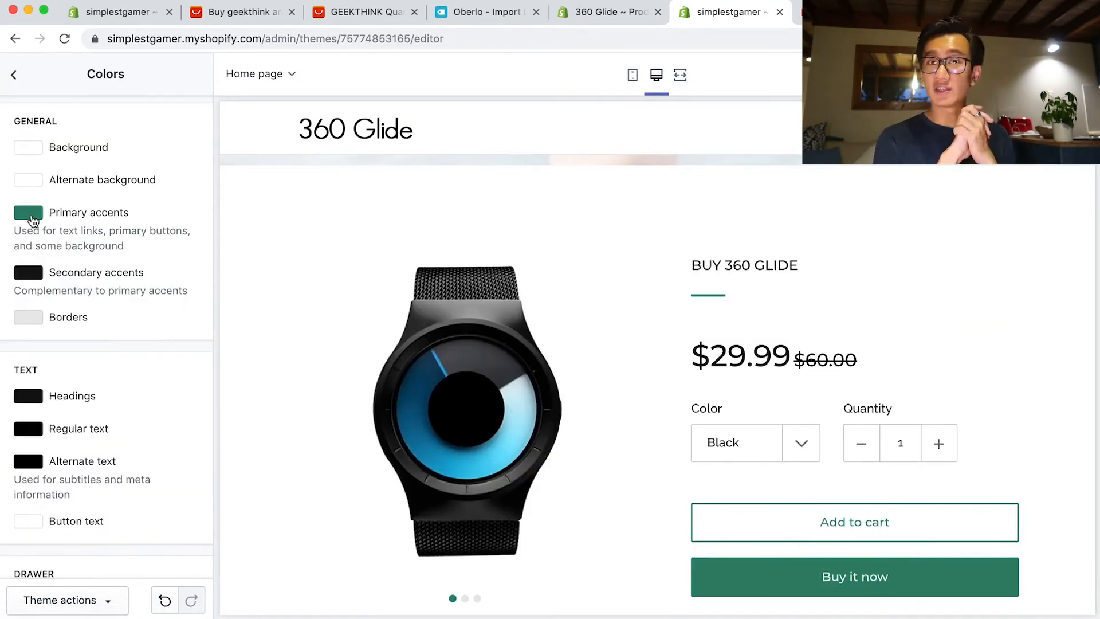
# Step: Change the primary accents color, used for text links and primary buttons, to black
pyautogui.click(33, 221)
pyautogui.moveTo(63, 307); pyautogui.dragTo(3, 368)
pyautogui.click(5, 375)
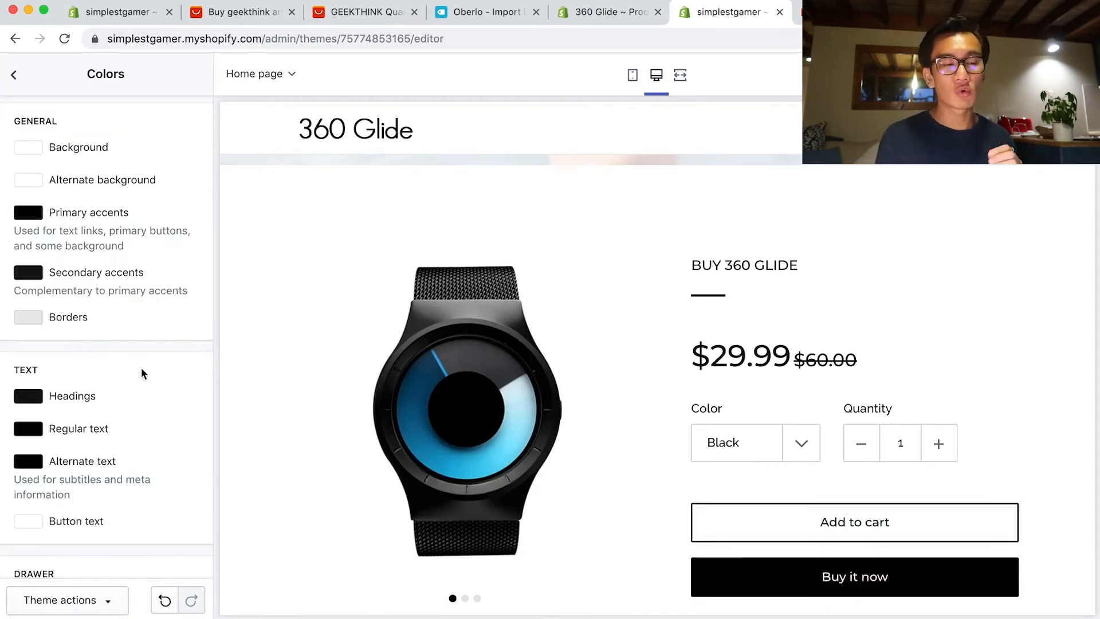